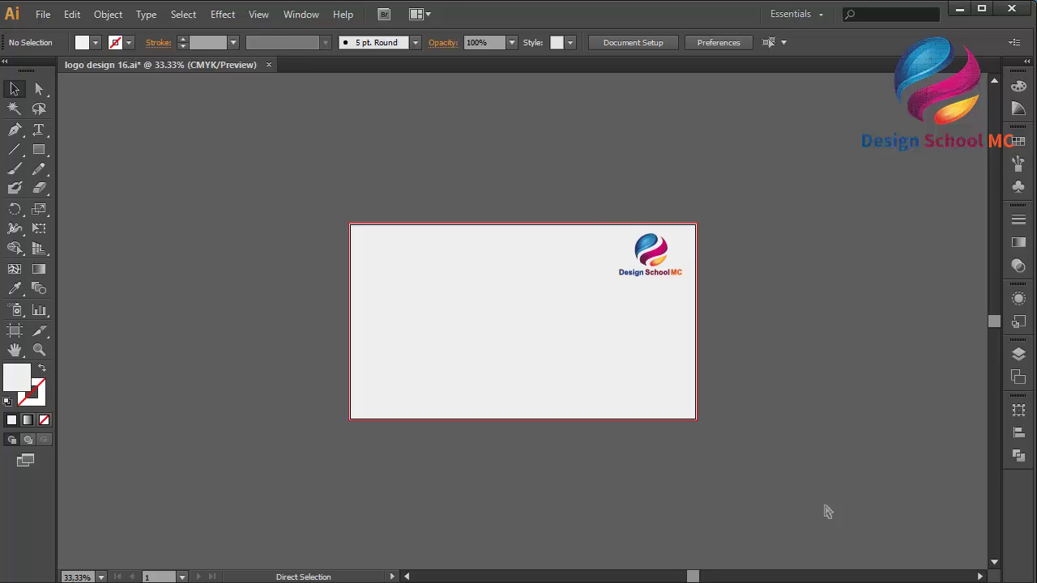
Zoom the artboard with the Design School MC logo in to 66.67%.
{"action": "key", "text": "ctrl+equal"}
{"action": "key", "text": "ctrl+equal"}
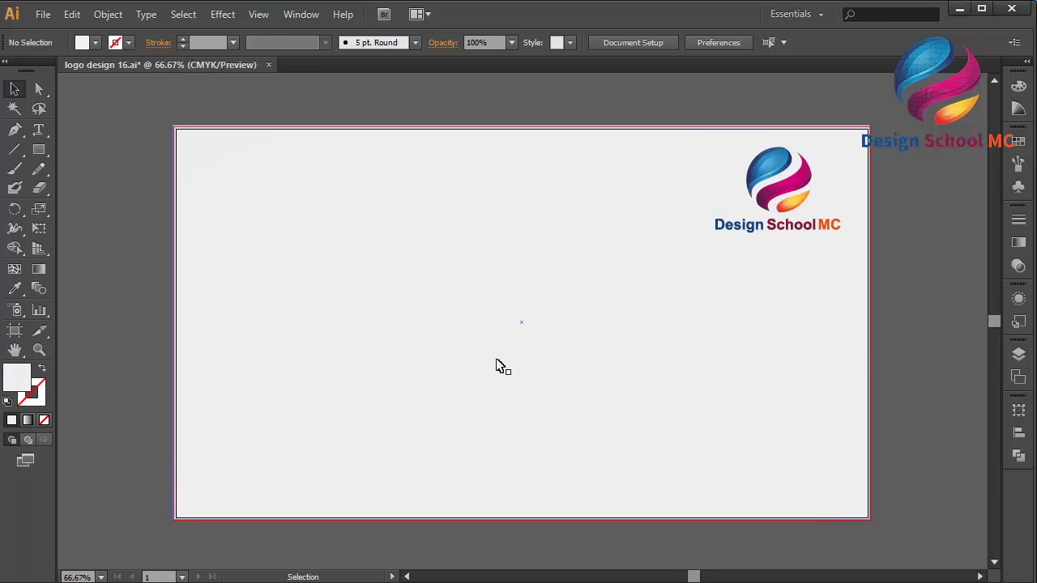
{"action": "left_click", "coordinate": [15, 130]}
Draw a curled closed path left of centre as the top of the frosting swirl.
{"action": "left_click", "coordinate": [386, 212]}
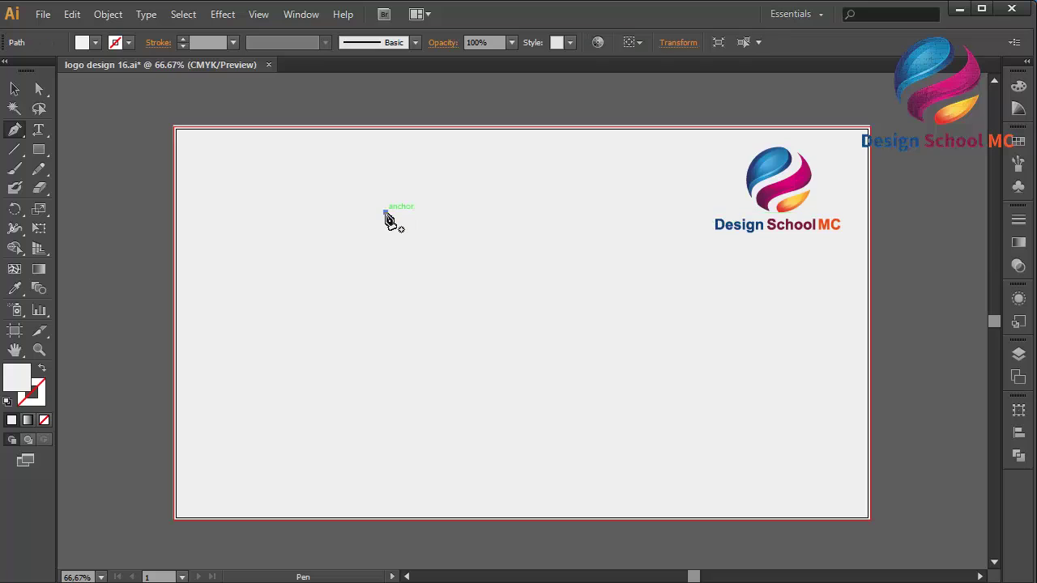
{"action": "left_click_drag", "start_coordinate": [415, 245], "coordinate": [416, 264]}
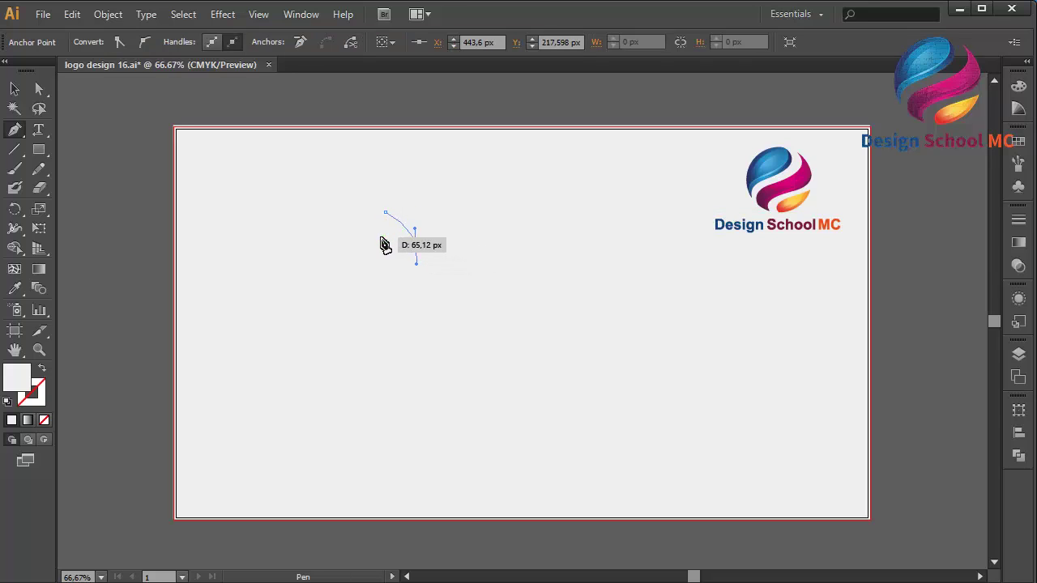
{"action": "left_click_drag", "start_coordinate": [379, 234], "coordinate": [363, 240]}
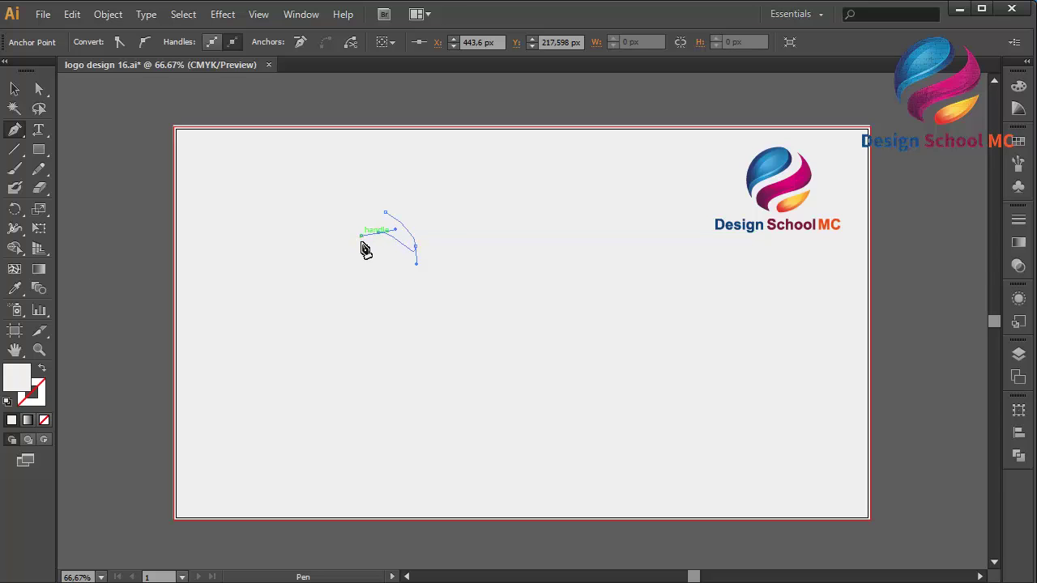
{"action": "left_click_drag", "start_coordinate": [392, 290], "coordinate": [453, 312]}
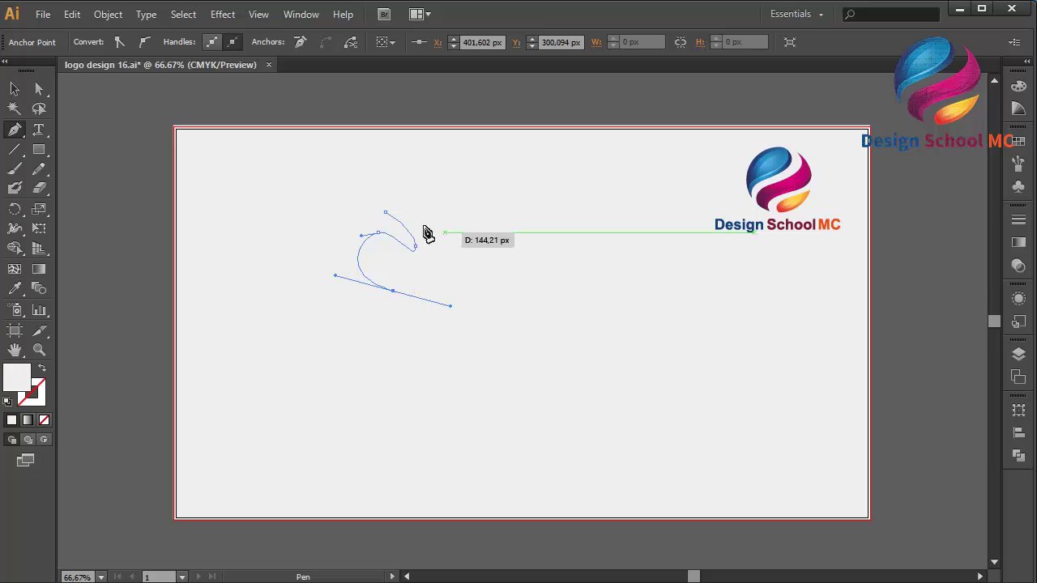
{"action": "left_click_drag", "start_coordinate": [386, 213], "coordinate": [289, 186]}
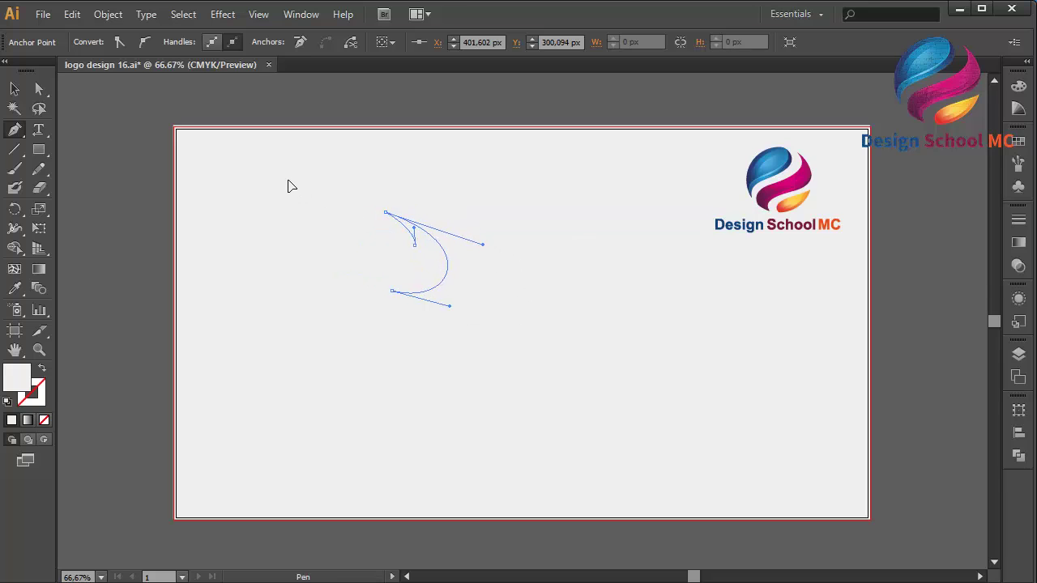
Fill the curl with pink FF0098.
{"action": "double_click", "coordinate": [17, 377]}
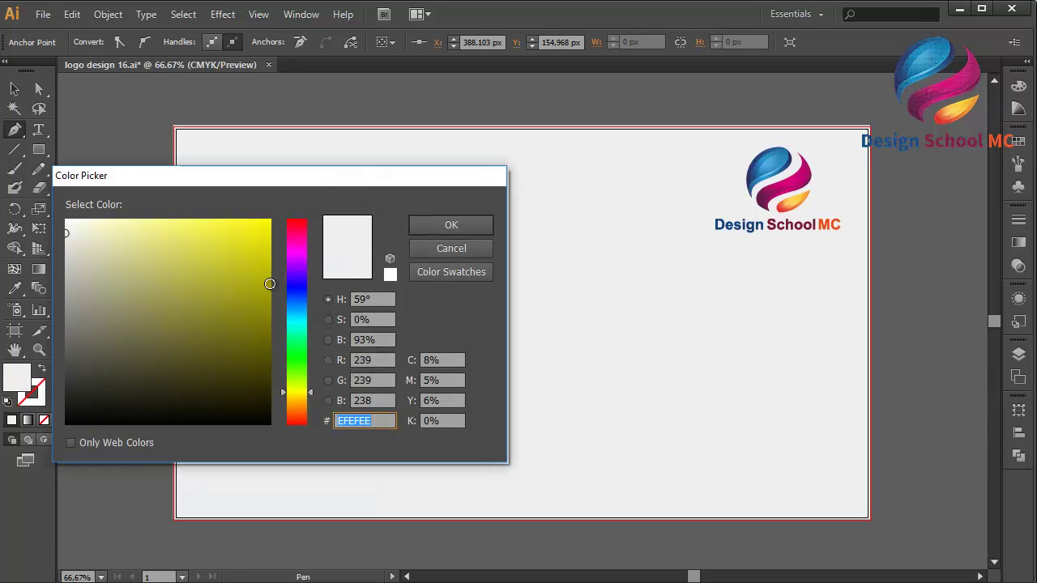
{"action": "mouse_move", "coordinate": [259, 277]}
{"action": "left_mouse_down"}
{"action": "mouse_move", "coordinate": [299, 226]}
{"action": "mouse_move", "coordinate": [302, 241]}
{"action": "mouse_move", "coordinate": [266, 225]}
{"action": "mouse_move", "coordinate": [273, 217]}
{"action": "left_mouse_up"}
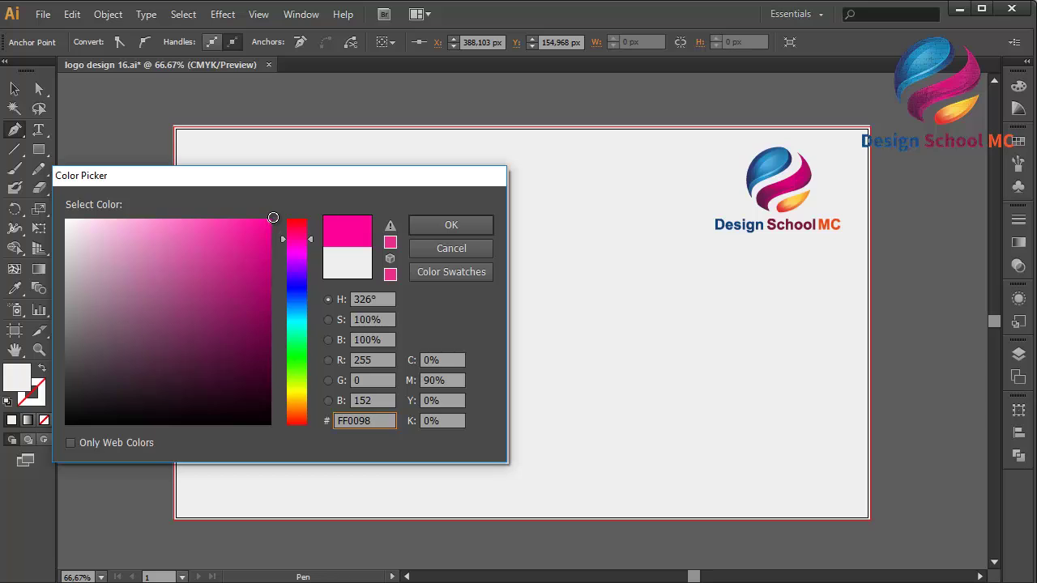
{"action": "left_click", "coordinate": [450, 226]}
{"action": "left_click", "coordinate": [39, 89]}
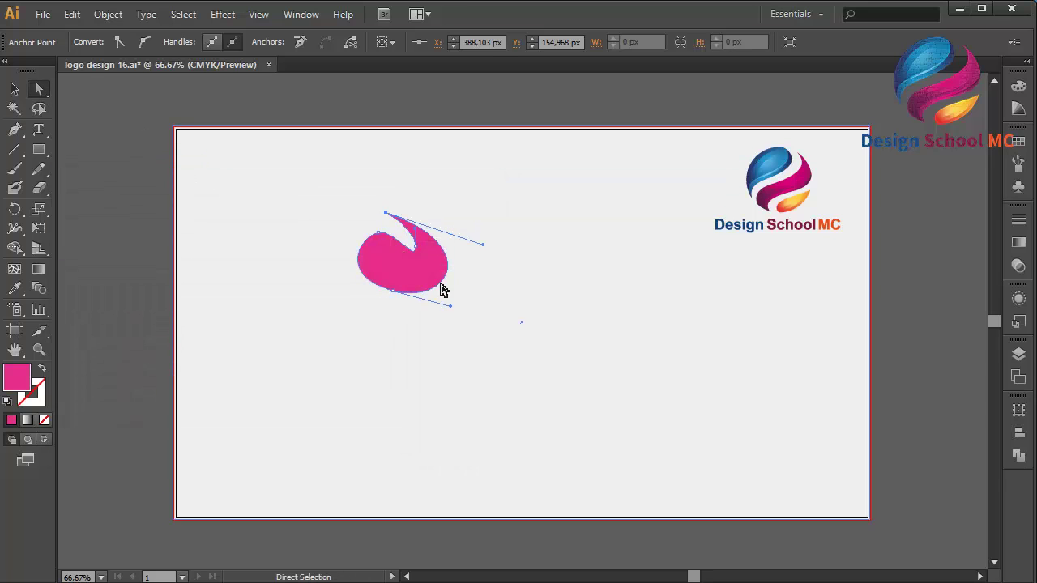
Drag the curl's inner hook segment to smooth it into a teardrop swoosh, then deselect.
{"action": "left_click_drag", "start_coordinate": [381, 240], "coordinate": [407, 245]}
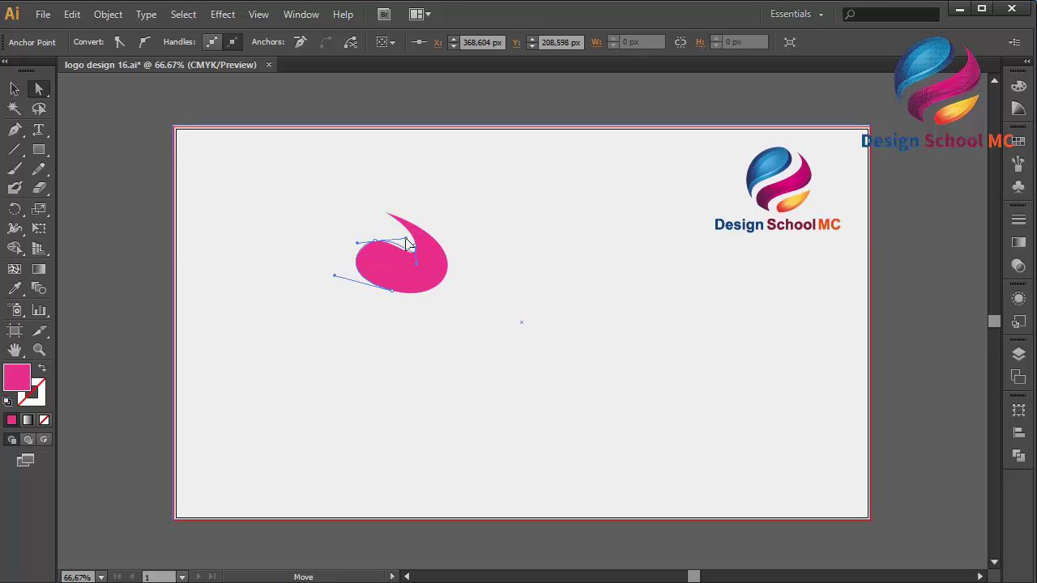
{"action": "left_click", "coordinate": [465, 126]}
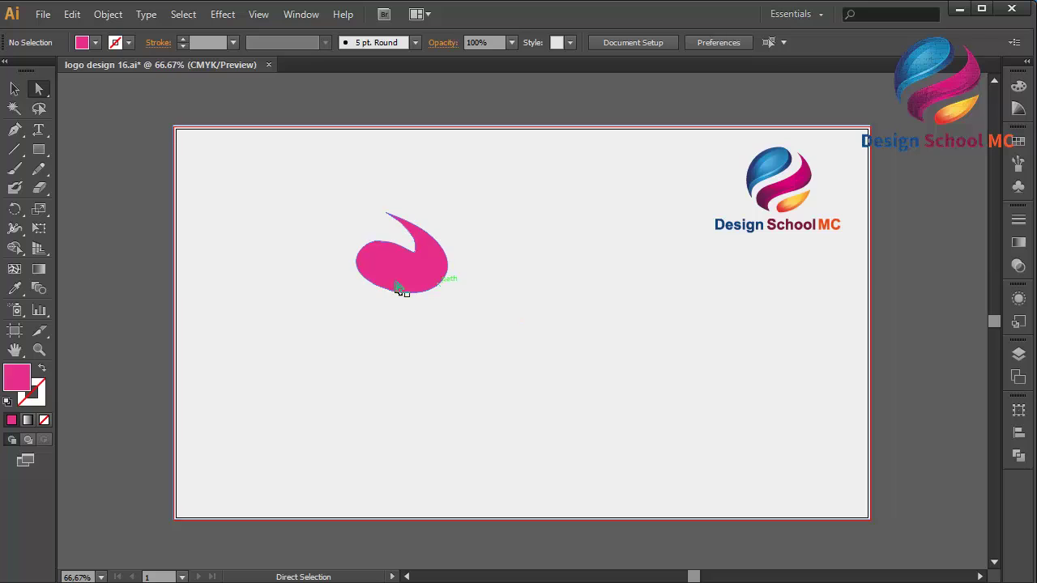
{"action": "left_click", "coordinate": [16, 131]}
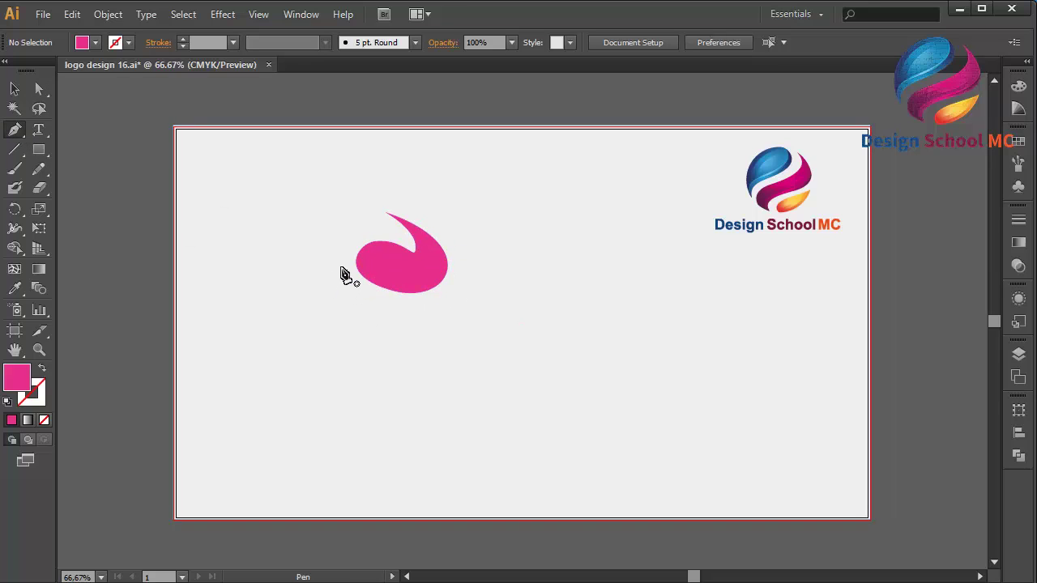
Draw a pink crescent band just beneath the top curl.
{"action": "left_click", "coordinate": [341, 267]}
{"action": "left_click_drag", "start_coordinate": [386, 307], "coordinate": [435, 318]}
{"action": "left_click", "coordinate": [460, 285]}
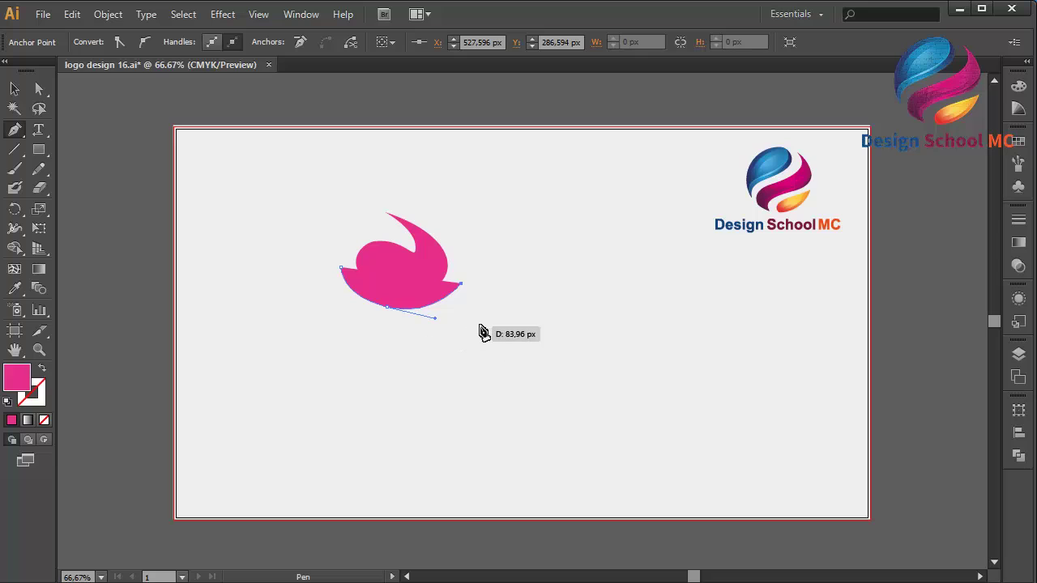
{"action": "left_click_drag", "start_coordinate": [466, 333], "coordinate": [442, 363]}
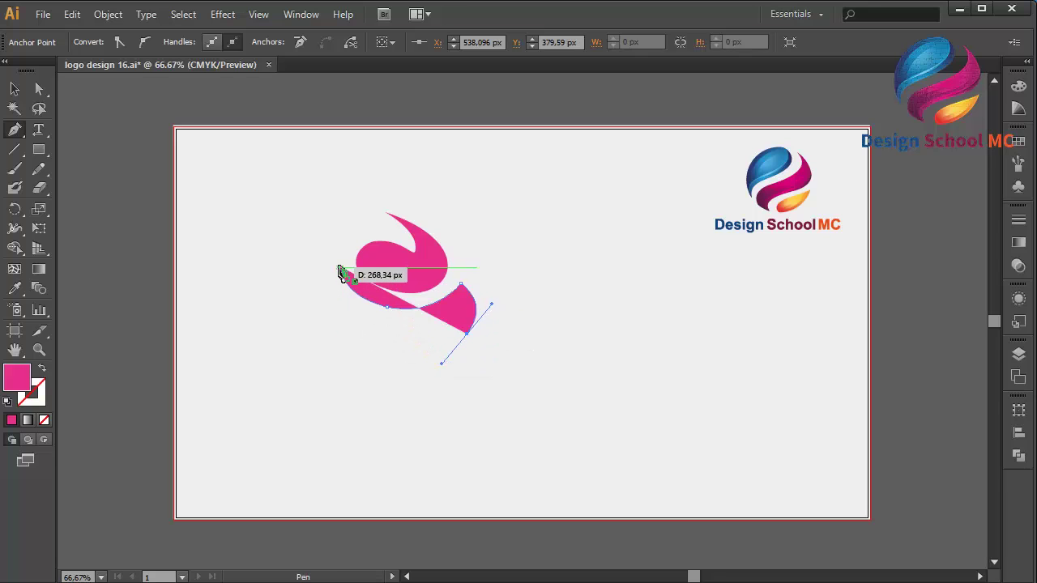
{"action": "left_click_drag", "start_coordinate": [339, 269], "coordinate": [354, 186]}
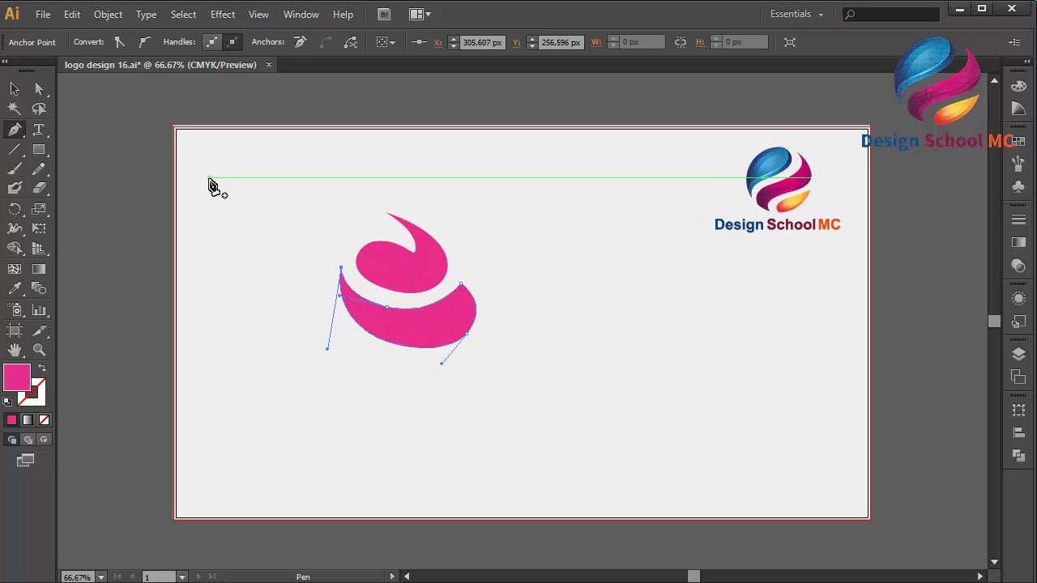
Draw a larger pink crescent band at the bottom of the swirl.
{"action": "left_click", "coordinate": [323, 283]}
{"action": "left_click_drag", "start_coordinate": [362, 347], "coordinate": [486, 405]}
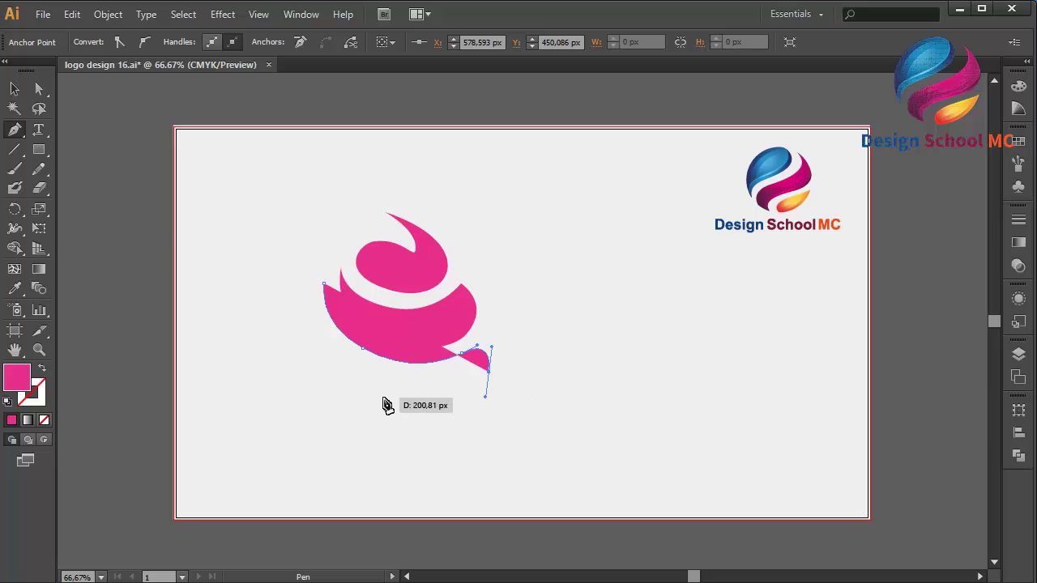
{"action": "left_click_drag", "start_coordinate": [376, 390], "coordinate": [334, 375]}
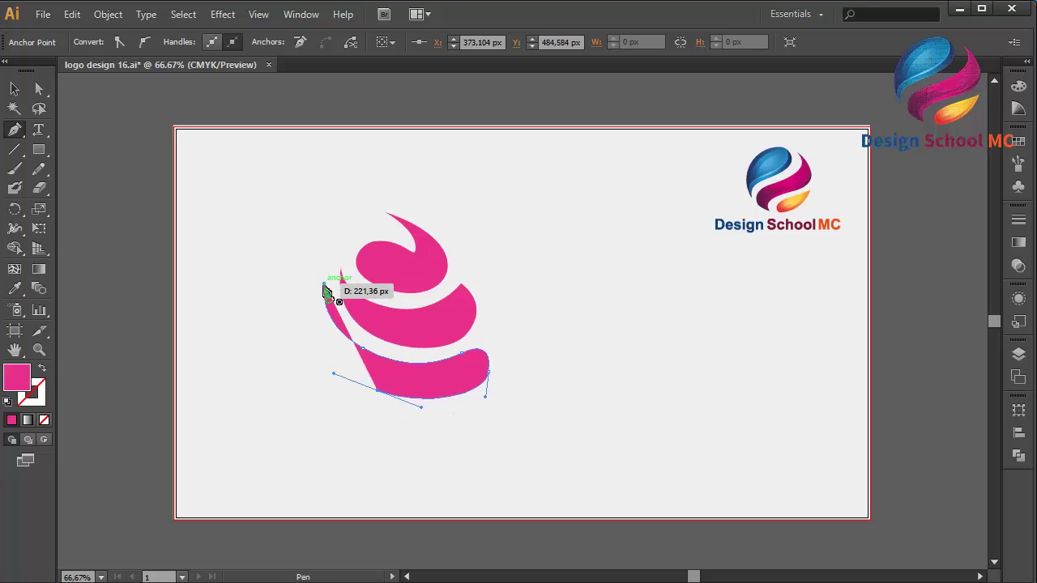
{"action": "left_click_drag", "start_coordinate": [324, 288], "coordinate": [364, 243]}
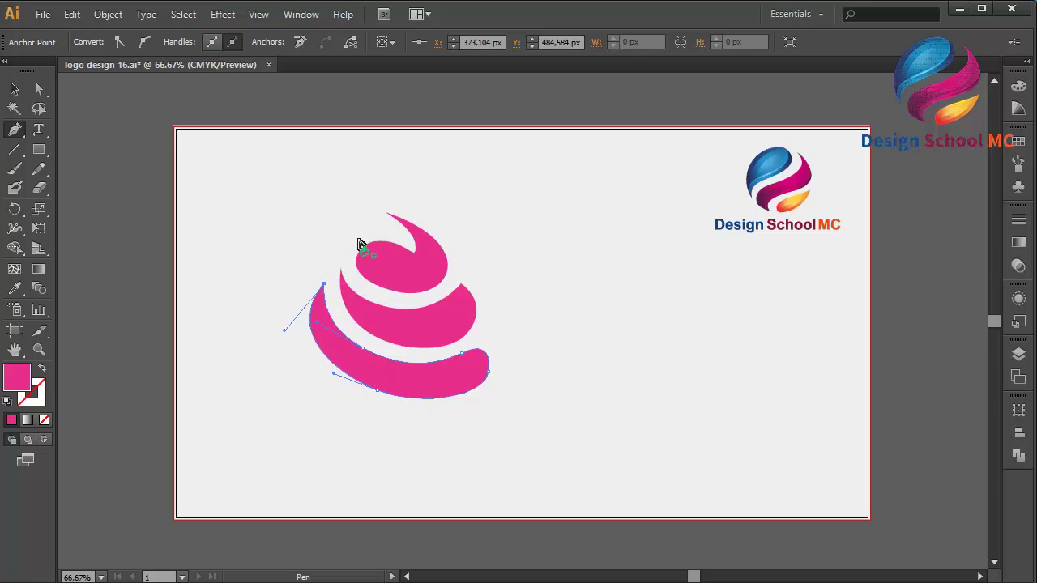
{"action": "left_click", "coordinate": [14, 89]}
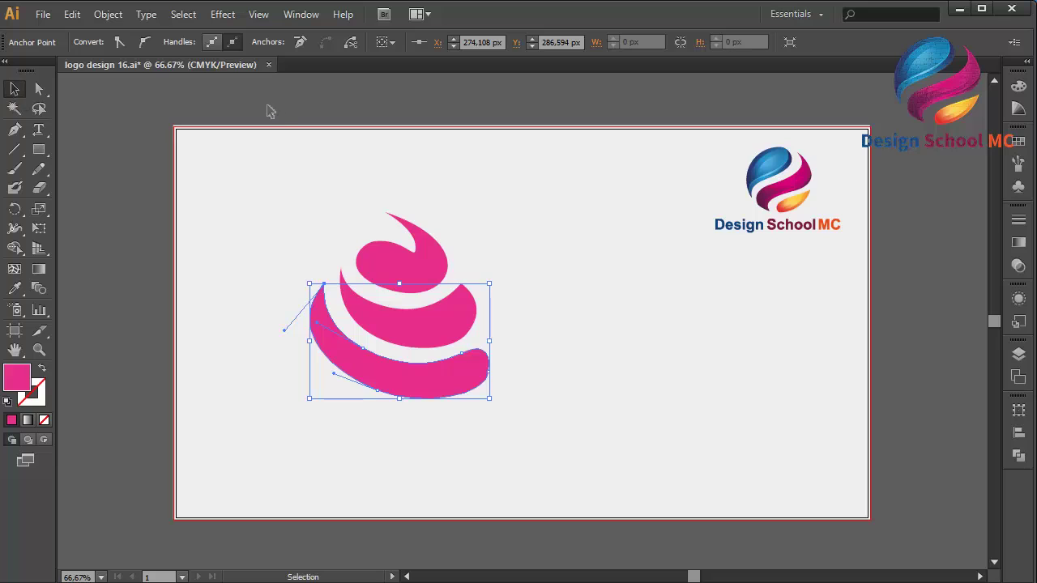
Rotate the three pink swirl pieces slightly together.
{"action": "left_click", "coordinate": [405, 273], "text": "shift"}
{"action": "left_click_drag", "start_coordinate": [495, 406], "coordinate": [516, 387]}
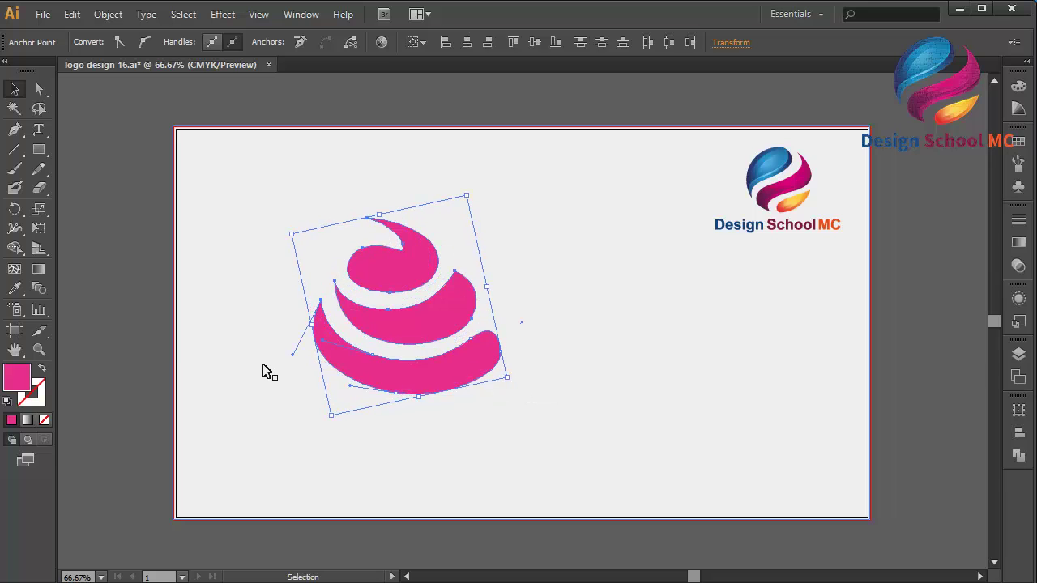
{"action": "left_click", "coordinate": [150, 358]}
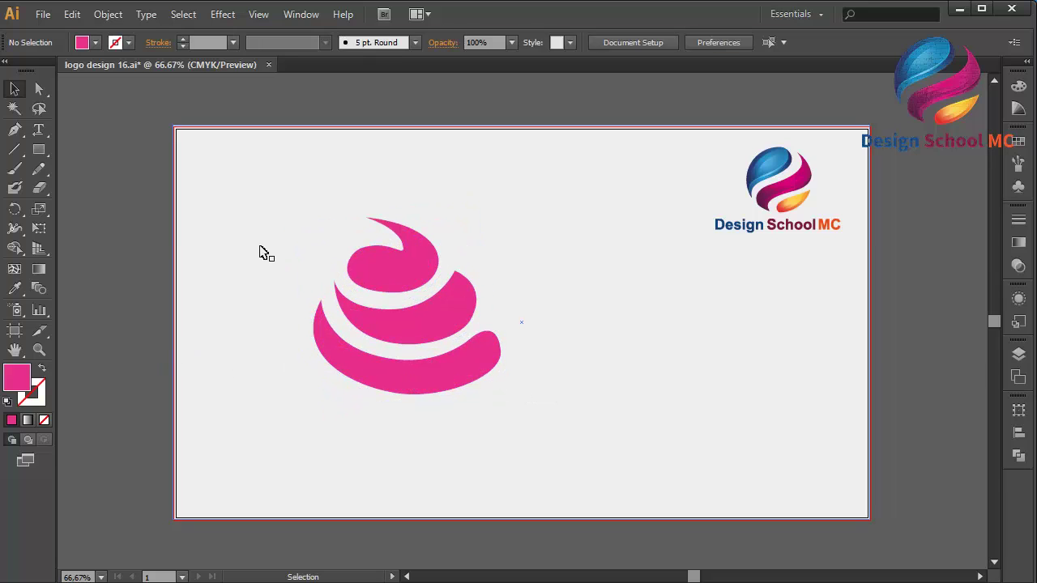
Draw a small highlight inside the top curl and fill it pale pink FFE3F5.
{"action": "left_click", "coordinate": [15, 130]}
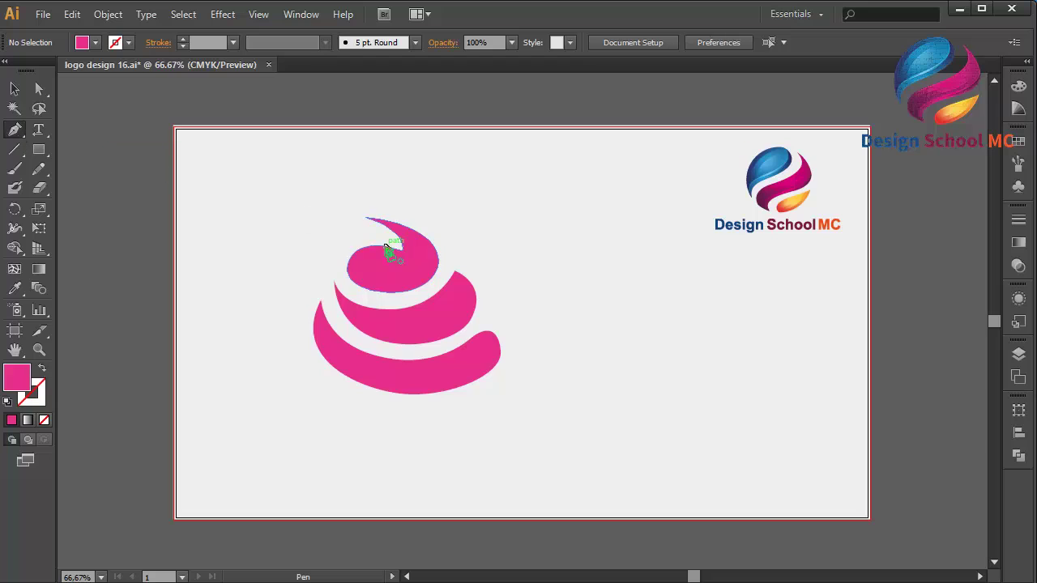
{"action": "mouse_move", "coordinate": [387, 255]}
{"action": "left_mouse_down"}
{"action": "mouse_move", "coordinate": [377, 272]}
{"action": "mouse_move", "coordinate": [387, 284]}
{"action": "mouse_move", "coordinate": [444, 278]}
{"action": "mouse_move", "coordinate": [364, 283]}
{"action": "mouse_move", "coordinate": [386, 254]}
{"action": "left_mouse_up"}
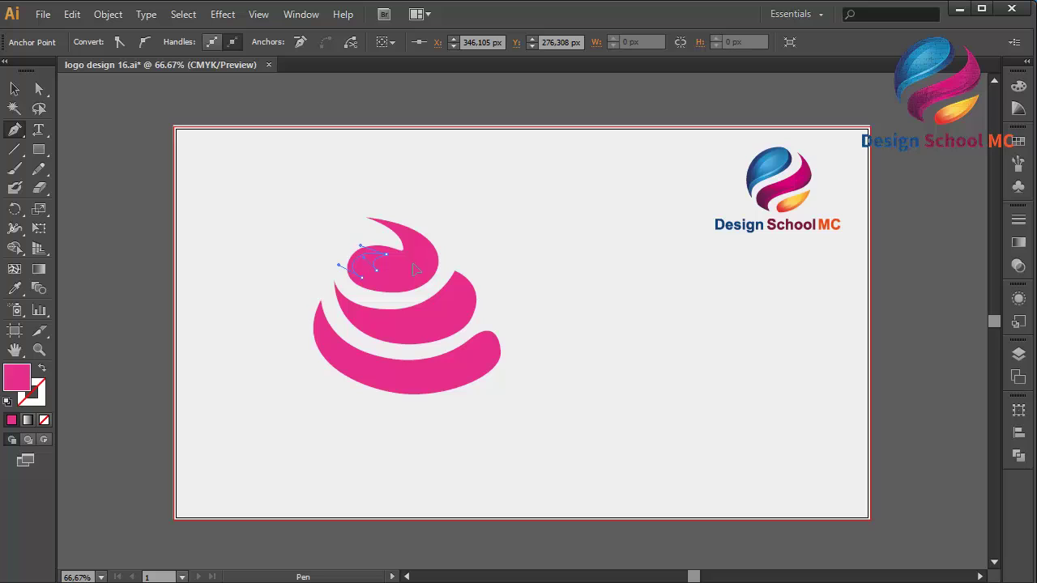
{"action": "left_click", "coordinate": [421, 276]}
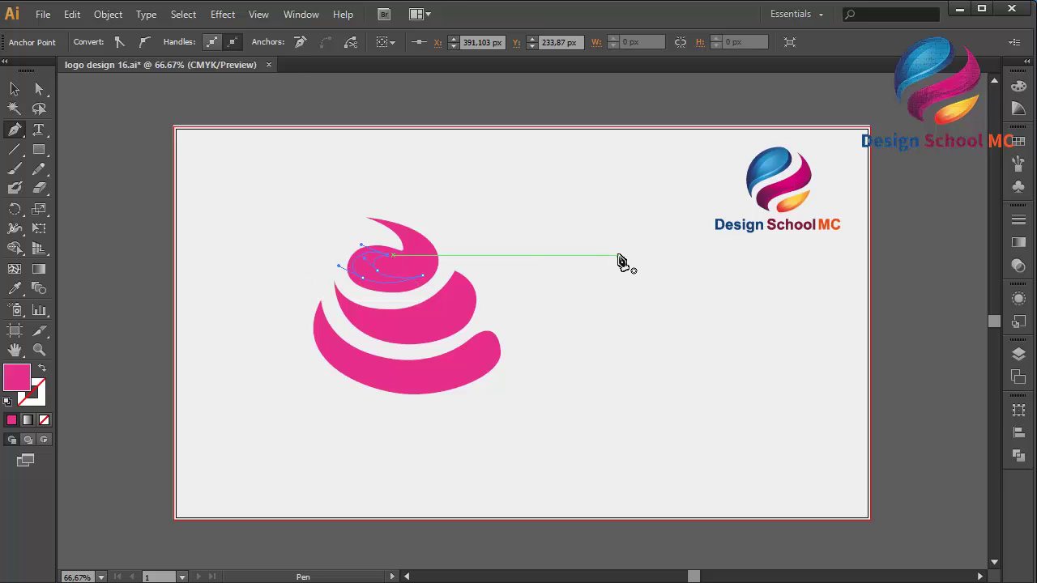
{"action": "double_click", "coordinate": [18, 383]}
{"action": "left_click", "coordinate": [88, 218]}
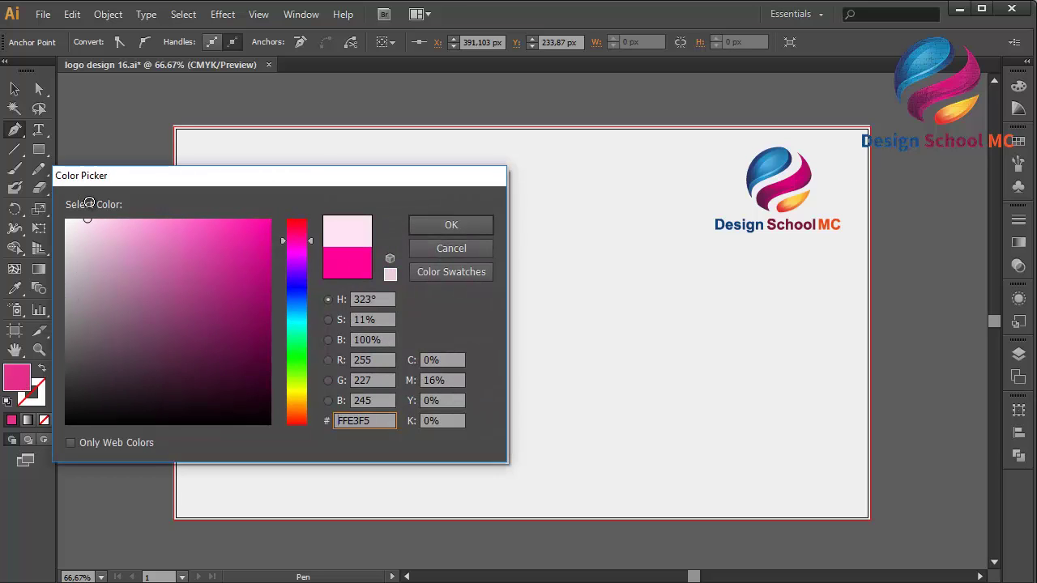
{"action": "left_click", "coordinate": [421, 225]}
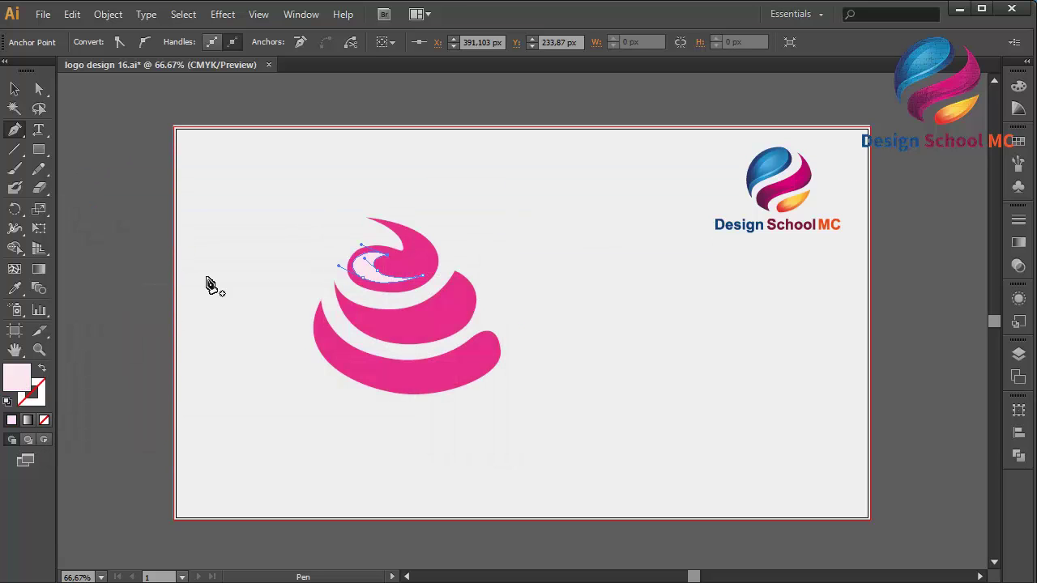
Draw a pale pink crescent highlight inside the middle frosting band.
{"action": "left_click", "coordinate": [458, 283]}
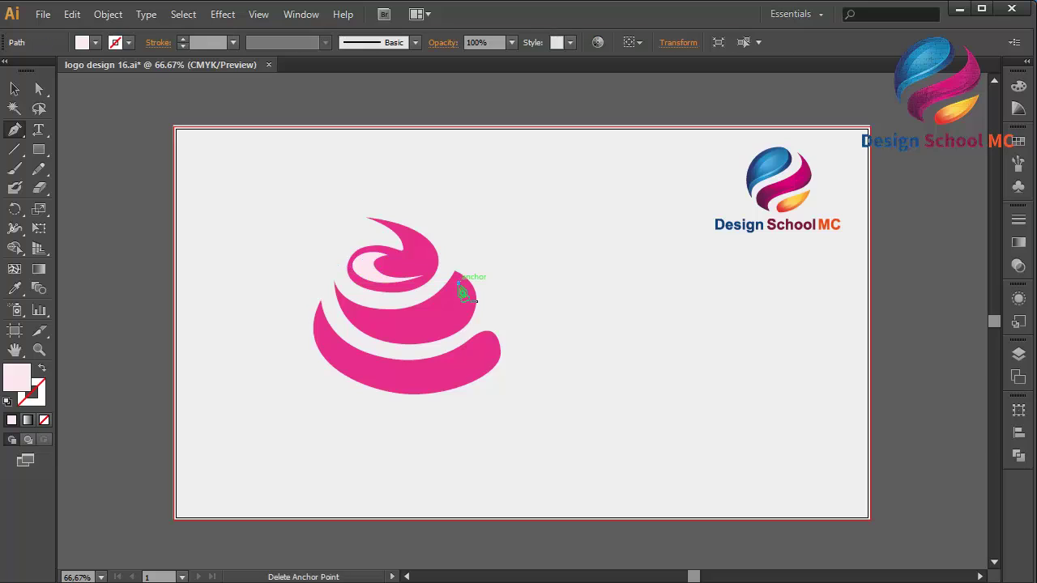
{"action": "left_click_drag", "start_coordinate": [387, 317], "coordinate": [348, 322]}
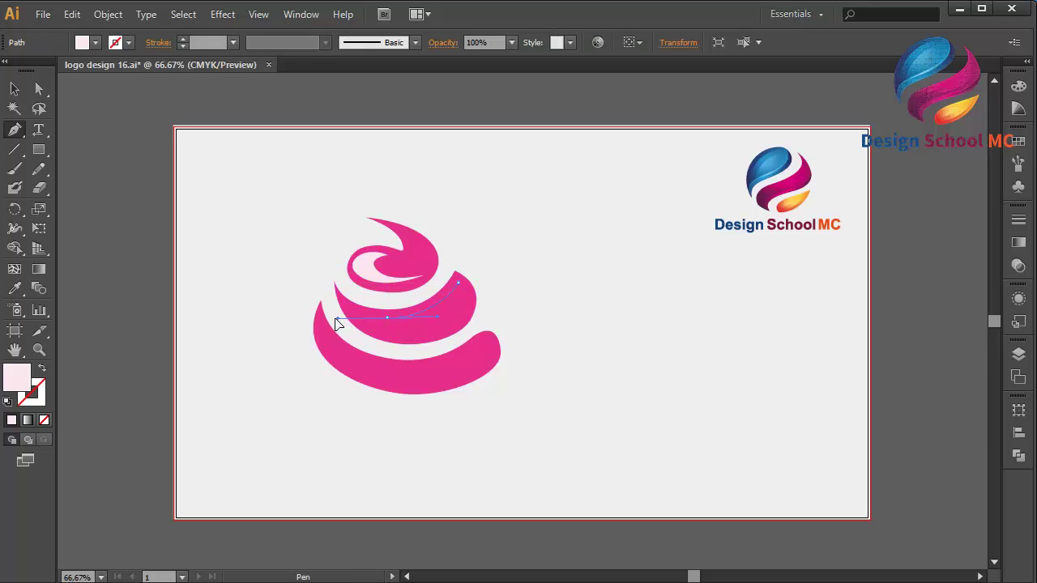
{"action": "left_click", "coordinate": [387, 317]}
{"action": "left_click", "coordinate": [457, 322]}
{"action": "left_click_drag", "start_coordinate": [457, 326], "coordinate": [459, 285]}
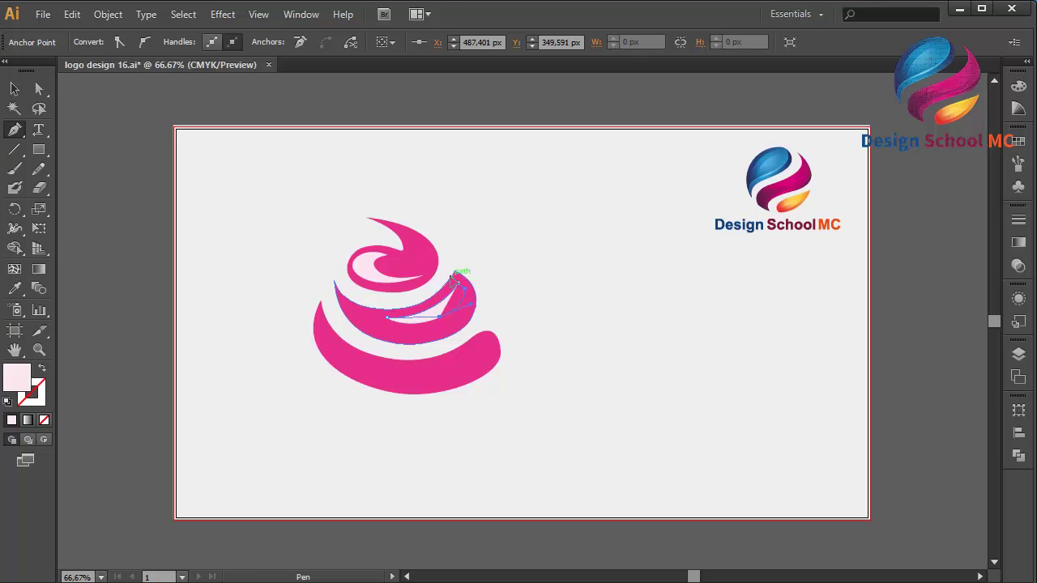
{"action": "left_click", "coordinate": [450, 278]}
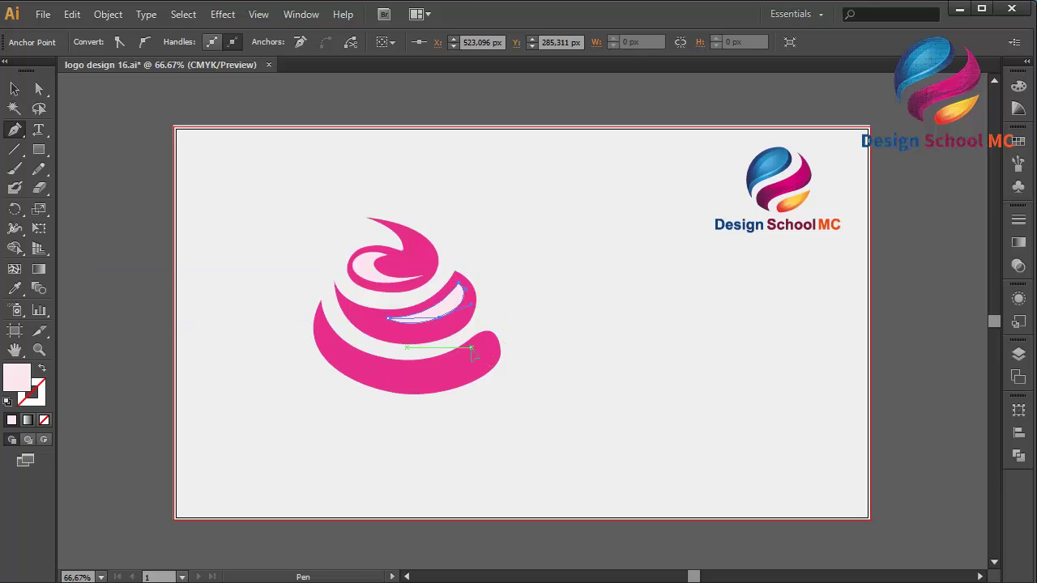
Add a pale pink highlight inside the lowest frosting band and deselect.
{"action": "left_click", "coordinate": [472, 348]}
{"action": "left_click_drag", "start_coordinate": [392, 369], "coordinate": [442, 337]}
{"action": "left_click", "coordinate": [15, 91]}
{"action": "left_click", "coordinate": [92, 139]}
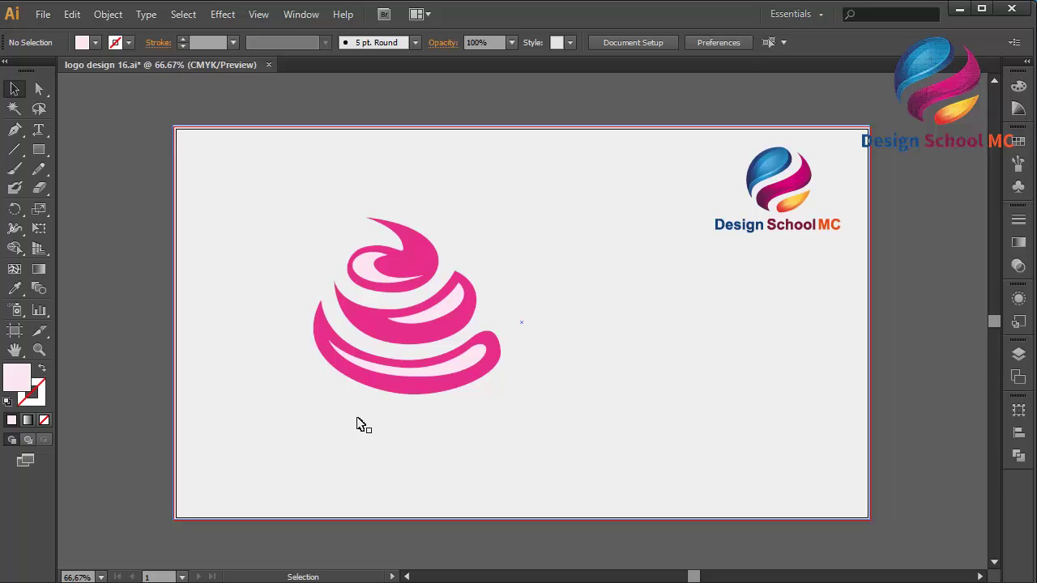
Change the fill colour from pale pink to dark brown 423023.
{"action": "double_click", "coordinate": [22, 386]}
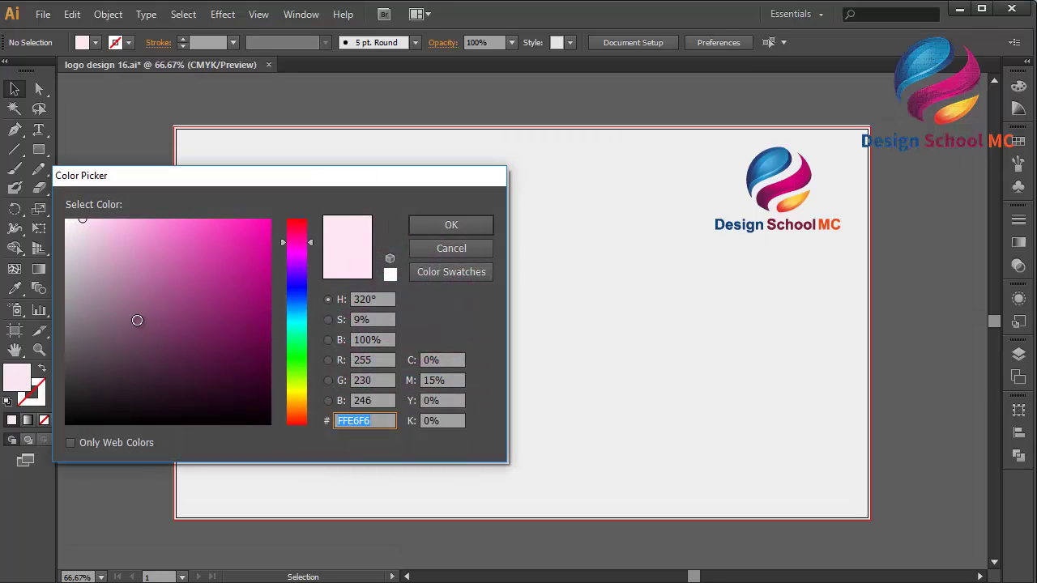
{"action": "mouse_move", "coordinate": [154, 314]}
{"action": "left_mouse_down"}
{"action": "mouse_move", "coordinate": [208, 313]}
{"action": "mouse_move", "coordinate": [277, 350]}
{"action": "left_mouse_up"}
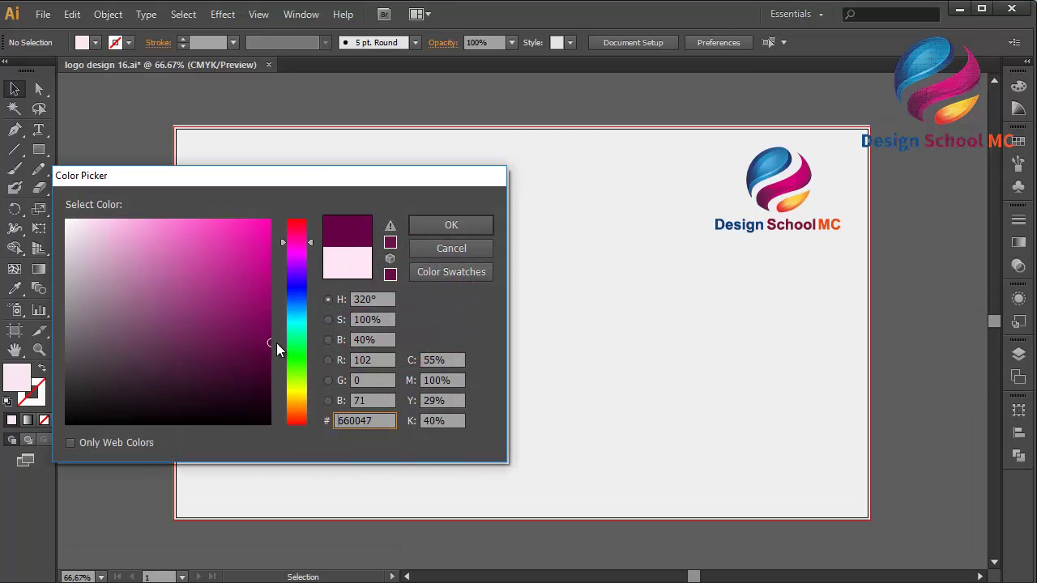
{"action": "left_click_drag", "start_coordinate": [305, 405], "coordinate": [301, 413]}
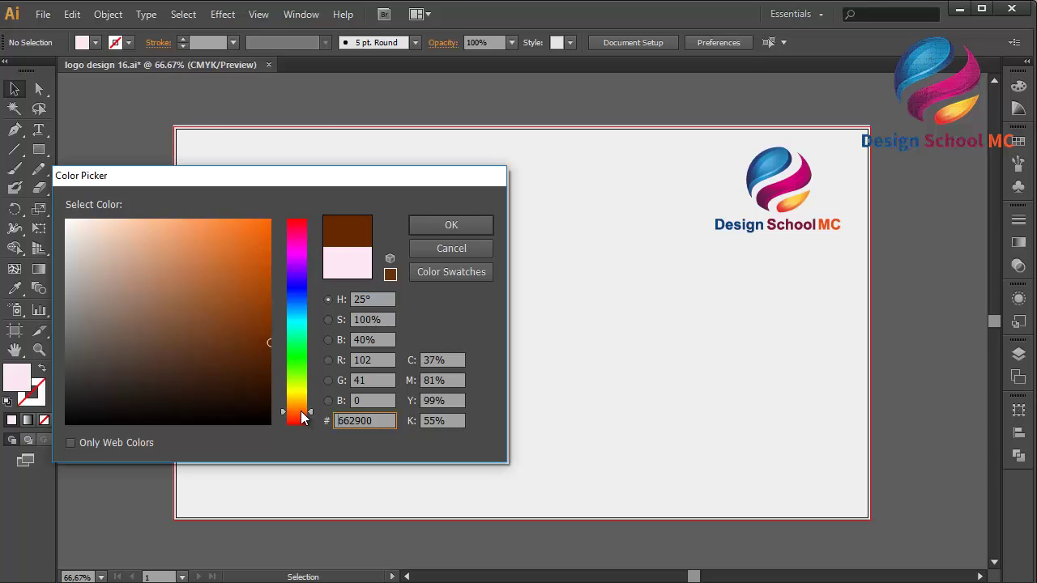
{"action": "mouse_move", "coordinate": [208, 350]}
{"action": "left_mouse_down"}
{"action": "mouse_move", "coordinate": [171, 351]}
{"action": "mouse_move", "coordinate": [162, 370]}
{"action": "left_mouse_up"}
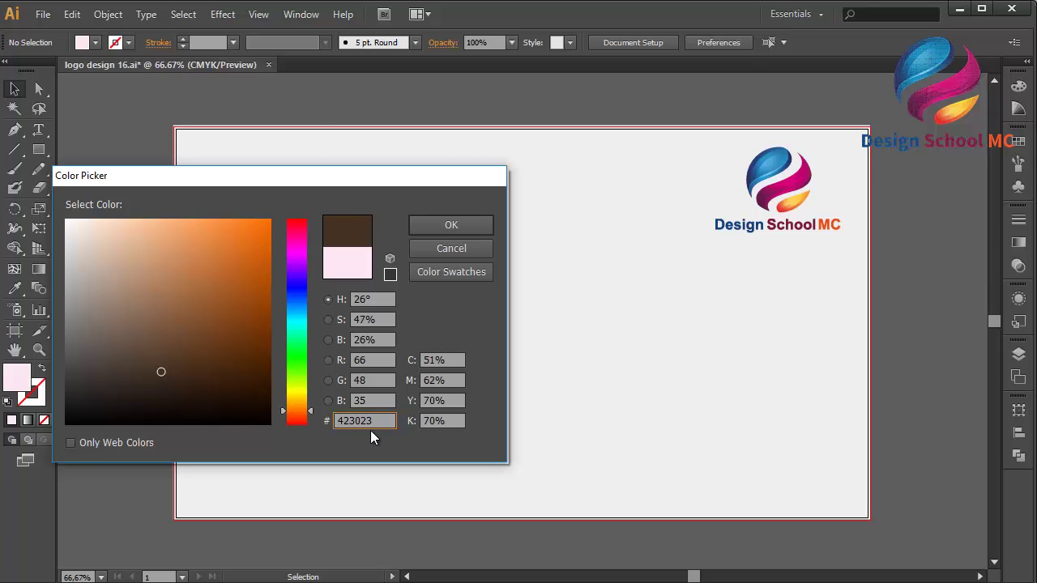
{"action": "left_click_drag", "start_coordinate": [382, 421], "coordinate": [330, 430]}
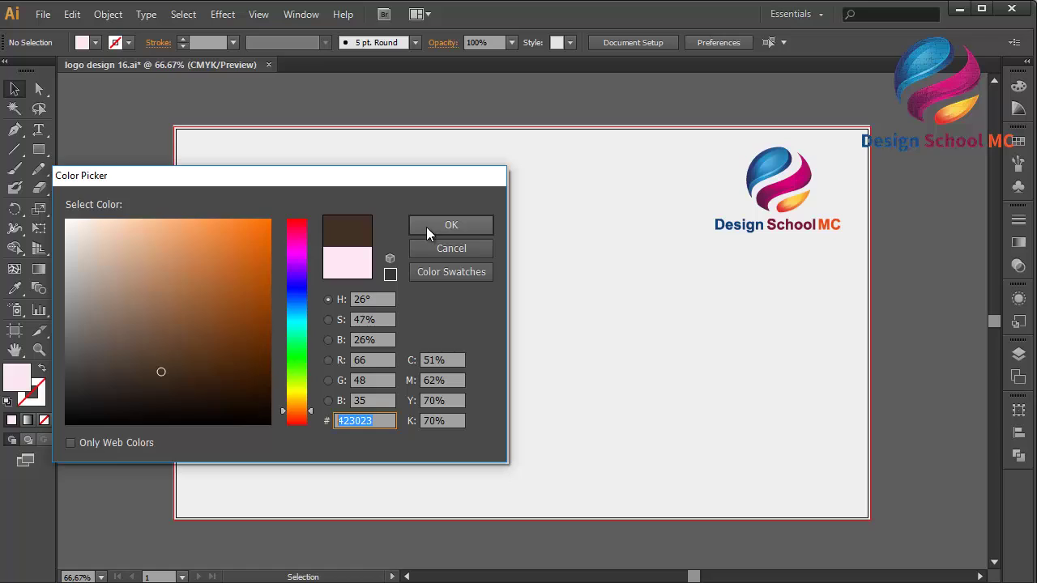
{"action": "left_click", "coordinate": [450, 225]}
{"action": "left_click", "coordinate": [20, 137]}
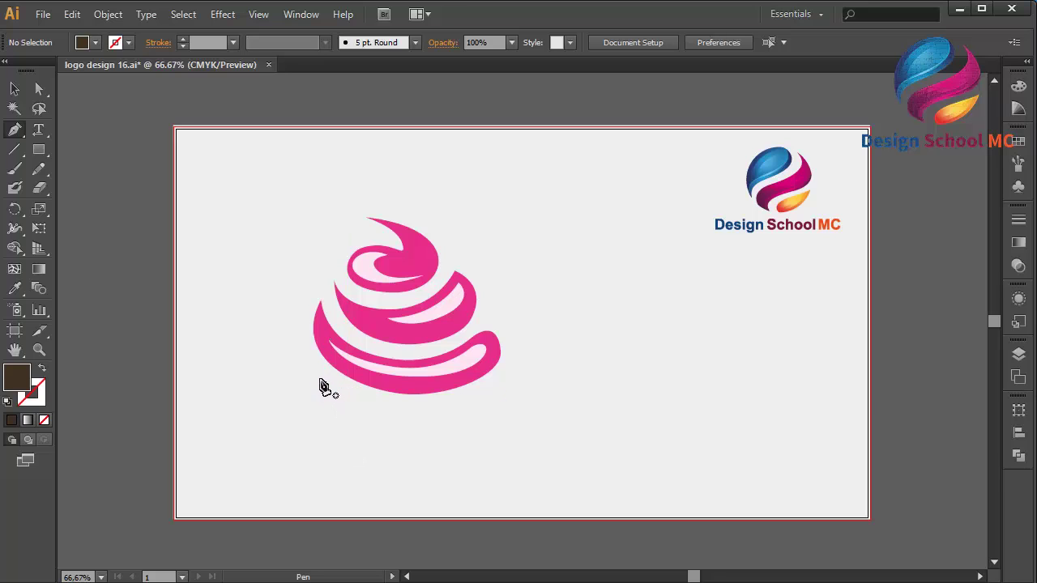
Draw a dark brown tapered stripe angling down below the left of the frosting.
{"action": "left_click", "coordinate": [320, 377]}
{"action": "scroll", "coordinate": [352, 518], "scroll_direction": "down", "scroll_amount": 3}
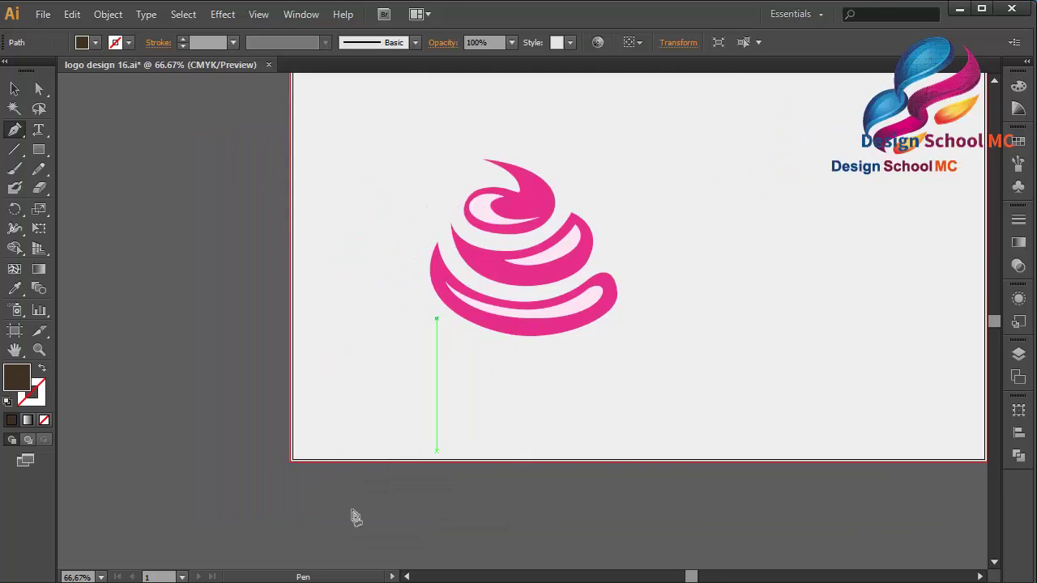
{"action": "scroll", "coordinate": [354, 517], "scroll_direction": "up", "scroll_amount": 3}
{"action": "scroll", "coordinate": [357, 517], "scroll_direction": "down", "scroll_amount": 5}
{"action": "scroll", "coordinate": [356, 517], "scroll_direction": "up", "scroll_amount": 5}
{"action": "scroll", "coordinate": [357, 517], "scroll_direction": "down", "scroll_amount": 5}
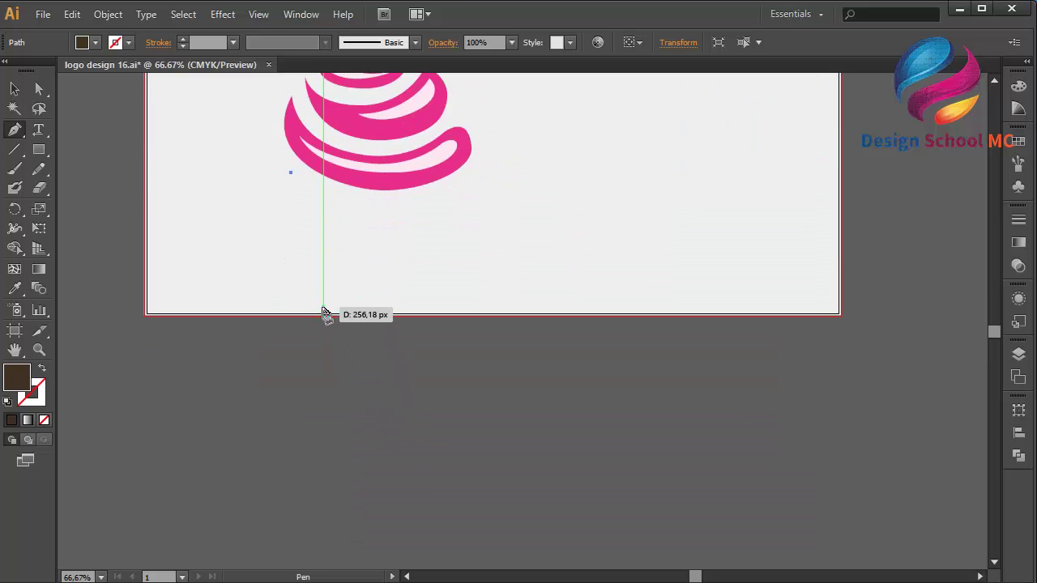
{"action": "left_click_drag", "start_coordinate": [320, 311], "coordinate": [341, 373]}
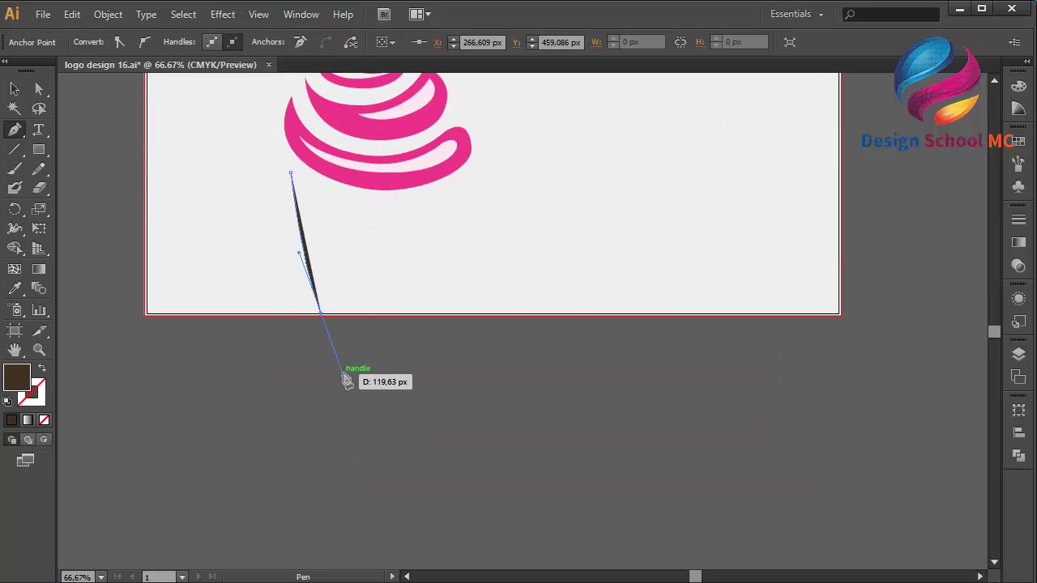
{"action": "left_click_drag", "start_coordinate": [324, 318], "coordinate": [324, 142]}
{"action": "left_click", "coordinate": [345, 333]}
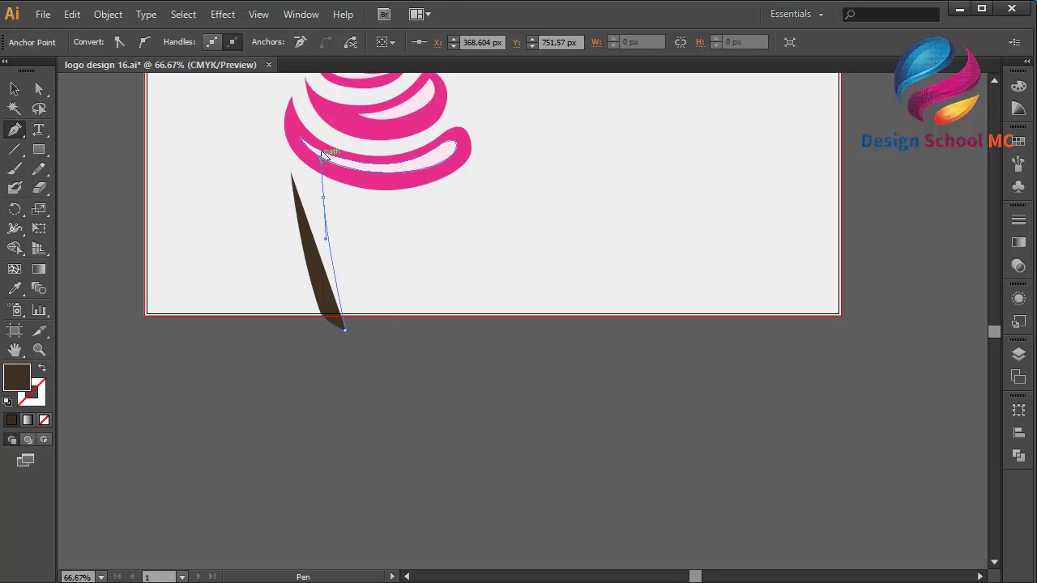
{"action": "left_click_drag", "start_coordinate": [324, 202], "coordinate": [291, 176]}
{"action": "left_click", "coordinate": [283, 163], "text": "ctrl"}
Nudge the stripe's top-right anchor slightly rightward with Direct Selection.
{"action": "left_click", "coordinate": [39, 89]}
{"action": "left_click_drag", "start_coordinate": [325, 200], "coordinate": [326, 204]}
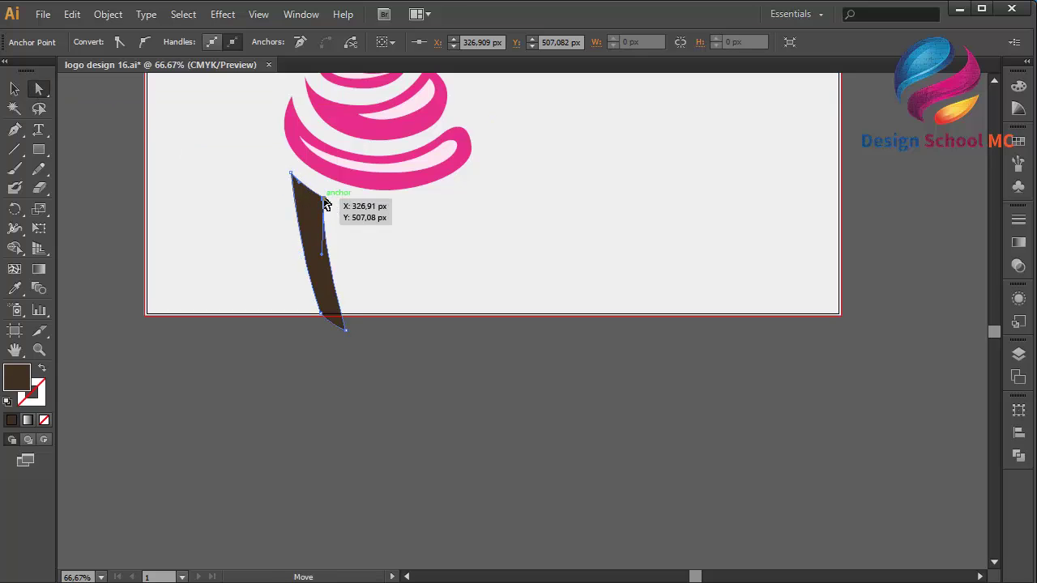
{"action": "left_click_drag", "start_coordinate": [326, 201], "coordinate": [330, 200]}
{"action": "left_click", "coordinate": [79, 171]}
{"action": "left_click", "coordinate": [15, 129]}
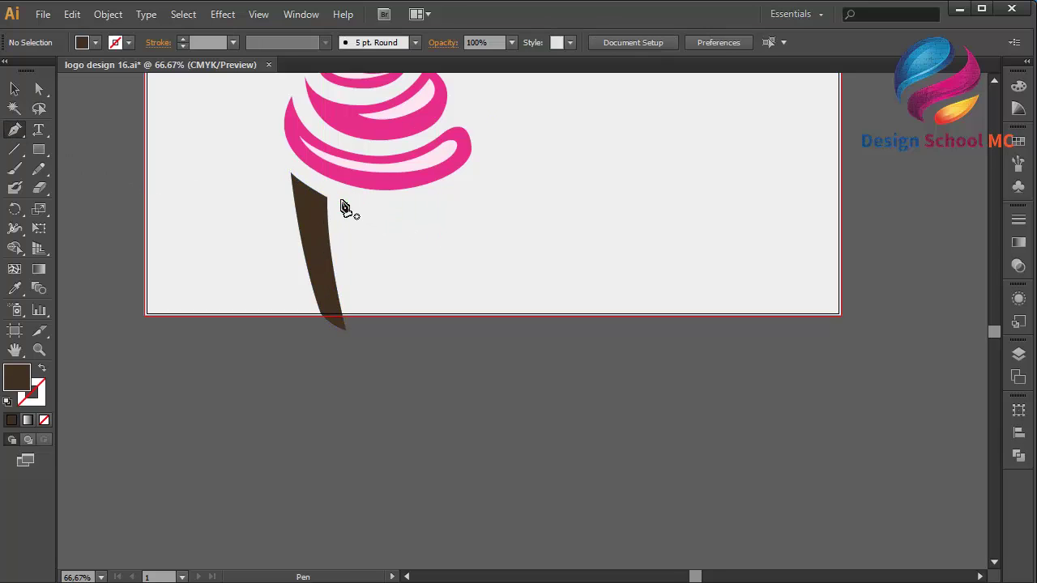
Draw a second dark brown closed stripe to the right of the first.
{"action": "left_click", "coordinate": [339, 198]}
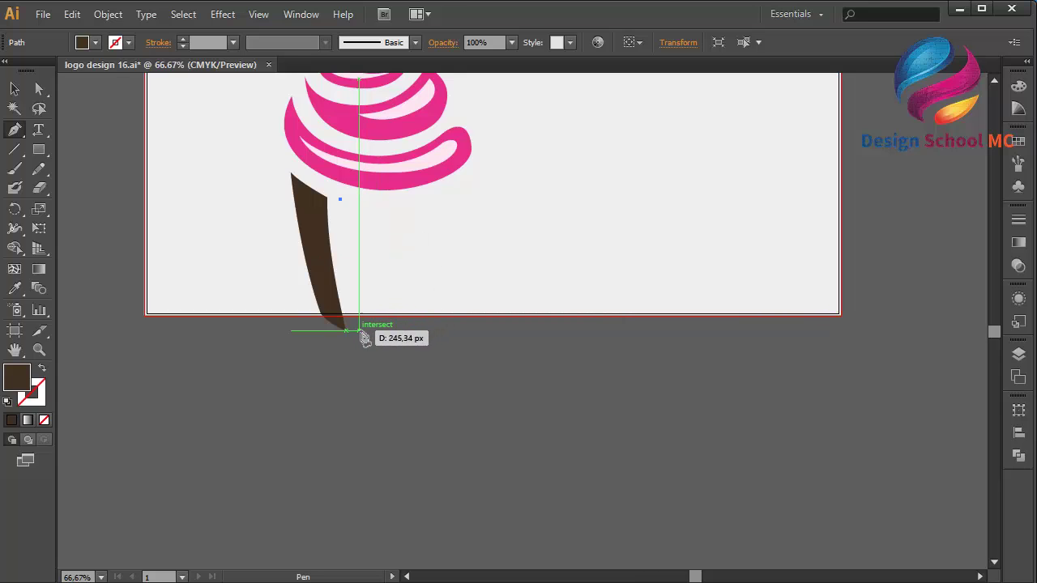
{"action": "left_click_drag", "start_coordinate": [357, 330], "coordinate": [379, 379]}
{"action": "left_click", "coordinate": [358, 330]}
{"action": "left_click_drag", "start_coordinate": [390, 343], "coordinate": [407, 354]}
{"action": "left_click", "coordinate": [391, 345]}
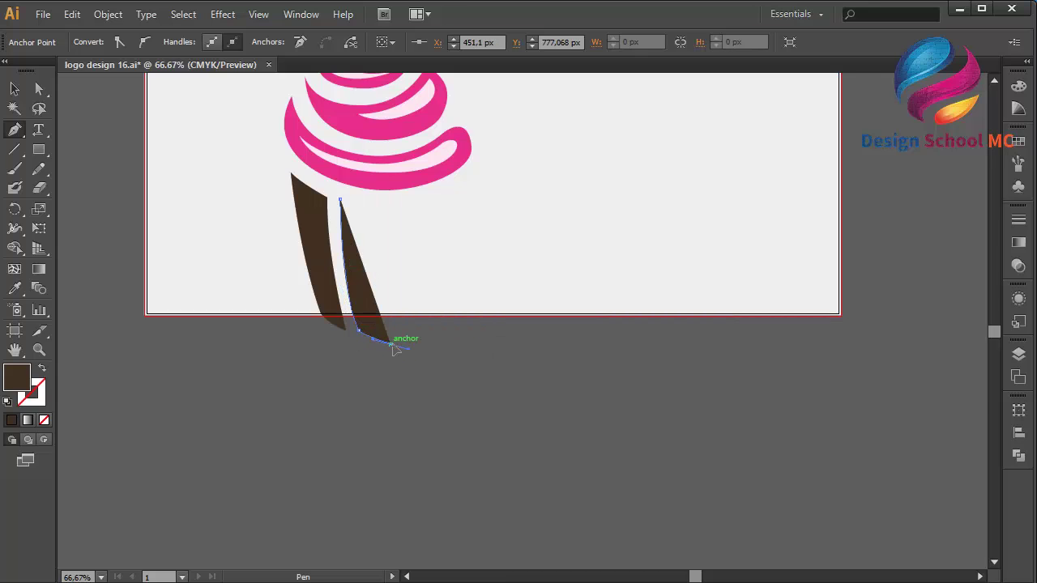
{"action": "left_click_drag", "start_coordinate": [377, 206], "coordinate": [400, 159]}
{"action": "left_click", "coordinate": [378, 207]}
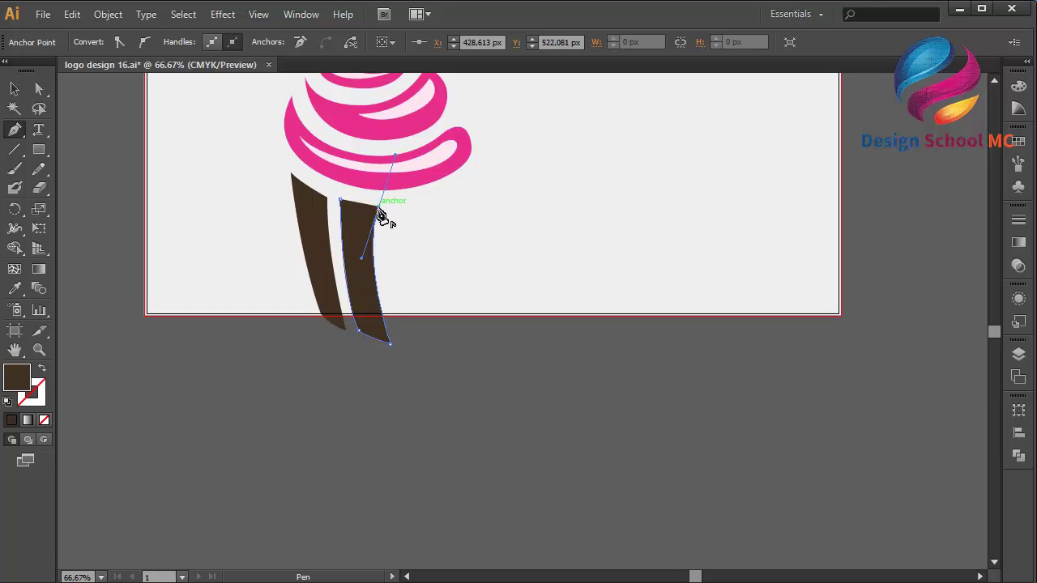
{"action": "left_click", "coordinate": [341, 201]}
Refine the second stripe's top-left corner and right edge with Direct Selection.
{"action": "left_click", "coordinate": [38, 88]}
{"action": "left_click_drag", "start_coordinate": [341, 202], "coordinate": [377, 212]}
{"action": "left_click_drag", "start_coordinate": [363, 261], "coordinate": [347, 289]}
{"action": "left_click", "coordinate": [359, 331]}
{"action": "left_click", "coordinate": [432, 359]}
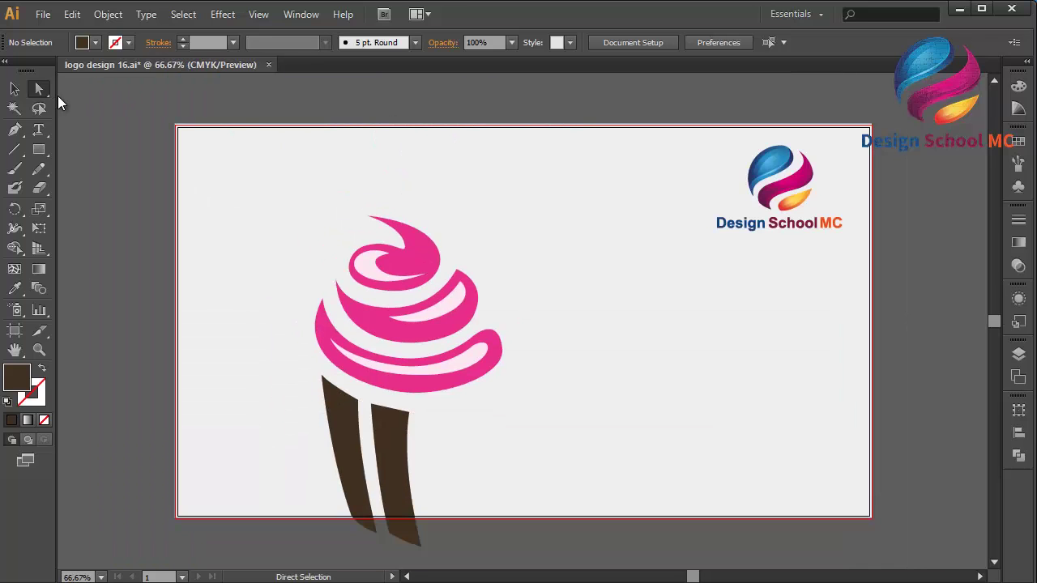
Scale down the whole cupcake and move it to the artboard's centre.
{"action": "left_click", "coordinate": [18, 90]}
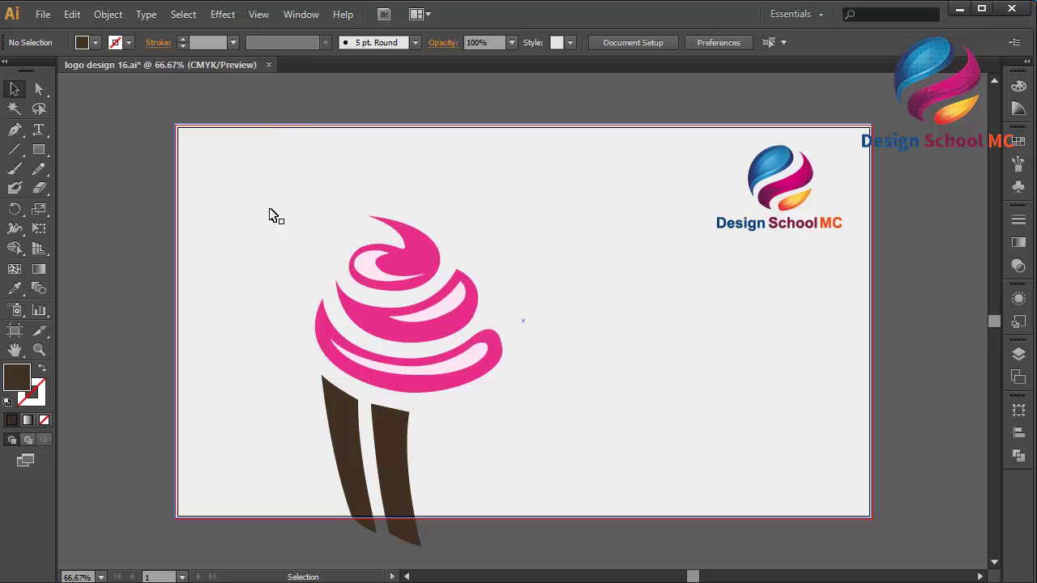
{"action": "left_click_drag", "start_coordinate": [146, 205], "coordinate": [500, 541]}
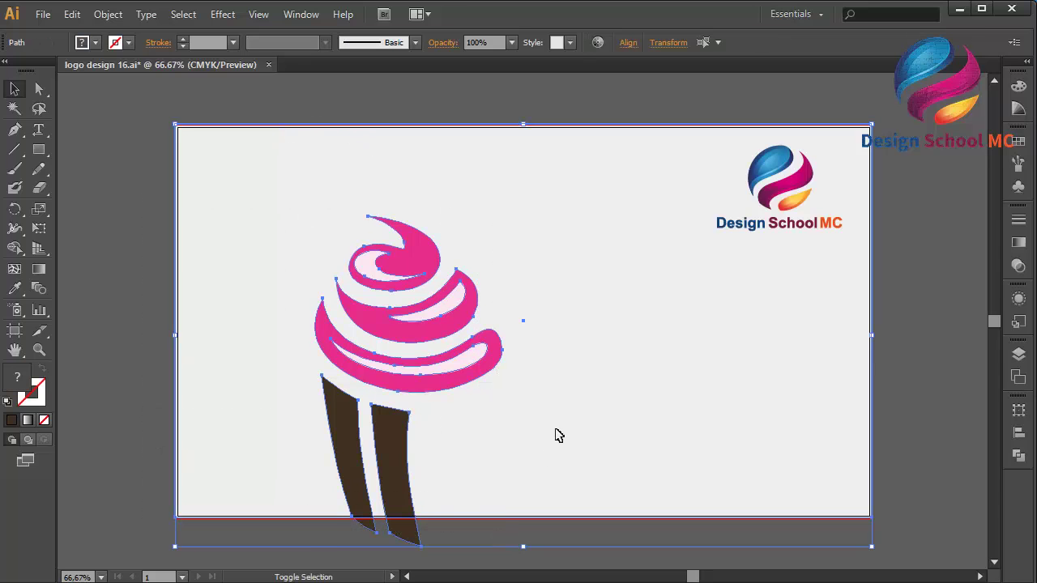
{"action": "left_click_drag", "start_coordinate": [407, 549], "coordinate": [409, 458]}
{"action": "left_click_drag", "start_coordinate": [474, 330], "coordinate": [551, 303]}
At 100% zoom, shorten both brown wrapper stripes together proportionally.
{"action": "key", "text": "ctrl+plus"}
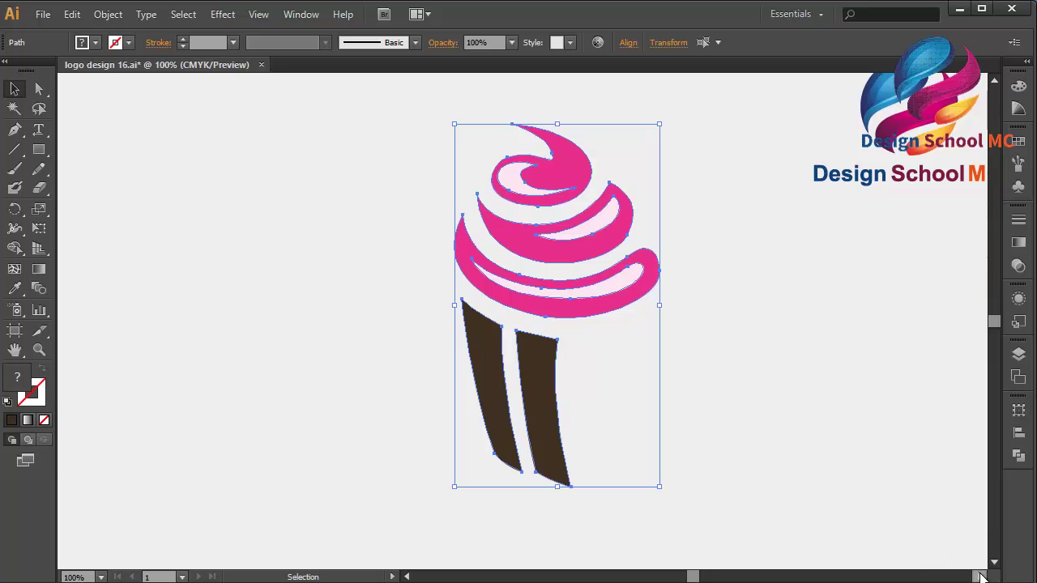
{"action": "left_click", "coordinate": [980, 576]}
{"action": "left_click", "coordinate": [995, 83]}
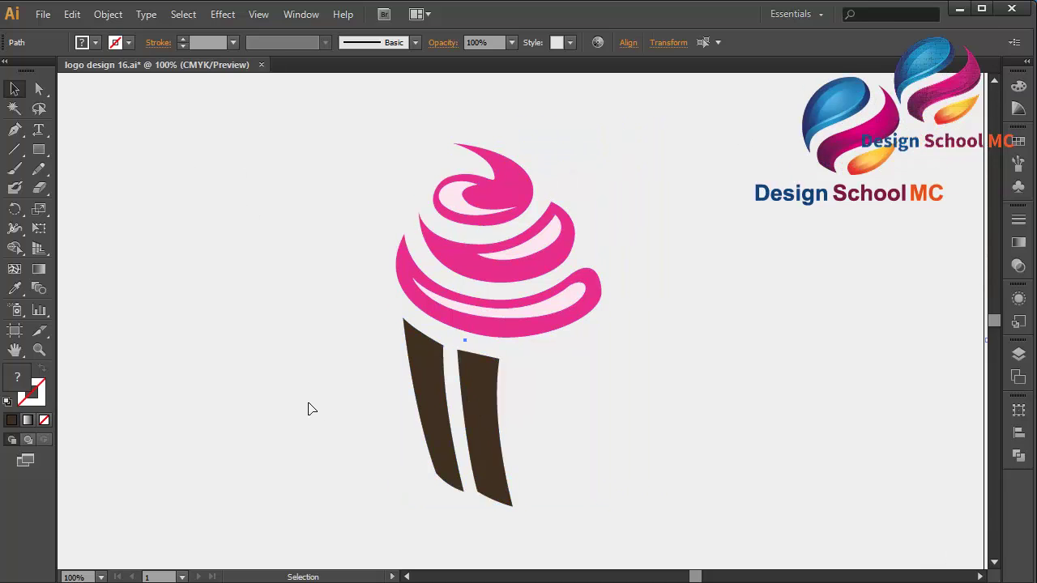
{"action": "left_click", "coordinate": [308, 410]}
{"action": "left_click", "coordinate": [479, 421]}
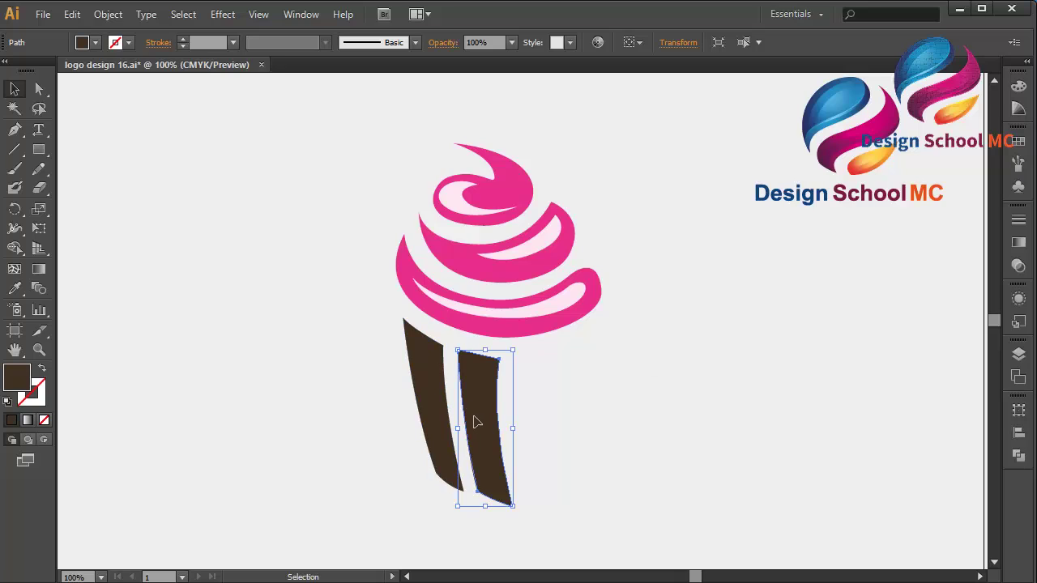
{"action": "left_click", "coordinate": [443, 413], "text": "shift"}
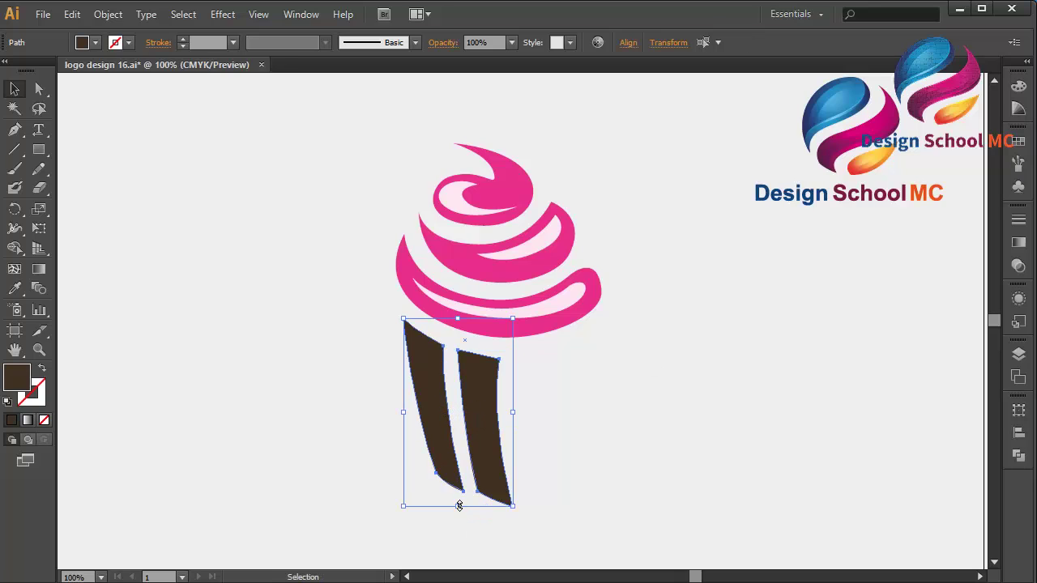
{"action": "left_click_drag", "start_coordinate": [459, 508], "coordinate": [458, 470]}
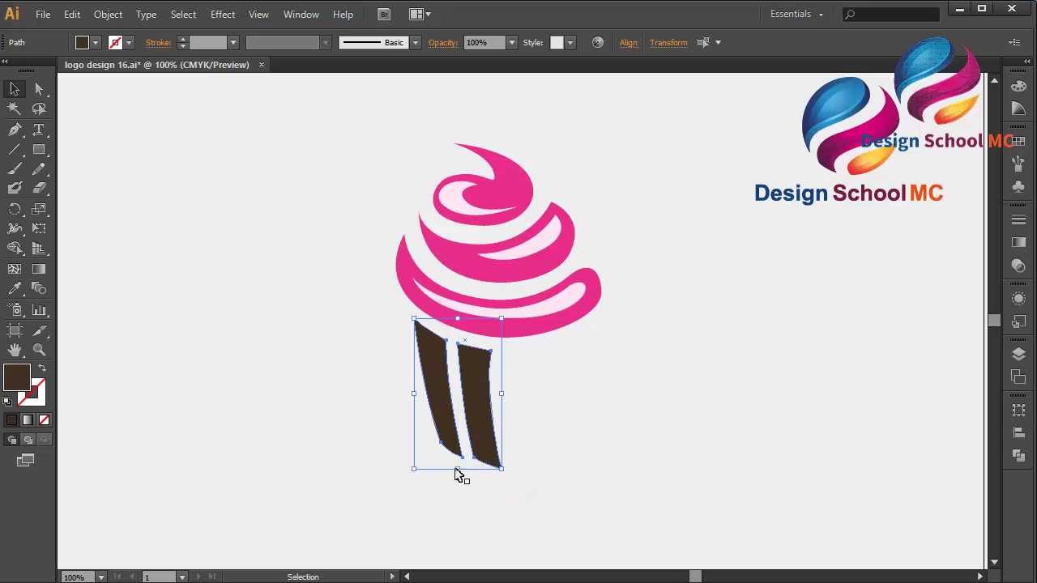
Draw the third brown wrapper stripe with the Pen tool, curving its edge down to the base.
{"action": "left_click", "coordinate": [15, 130]}
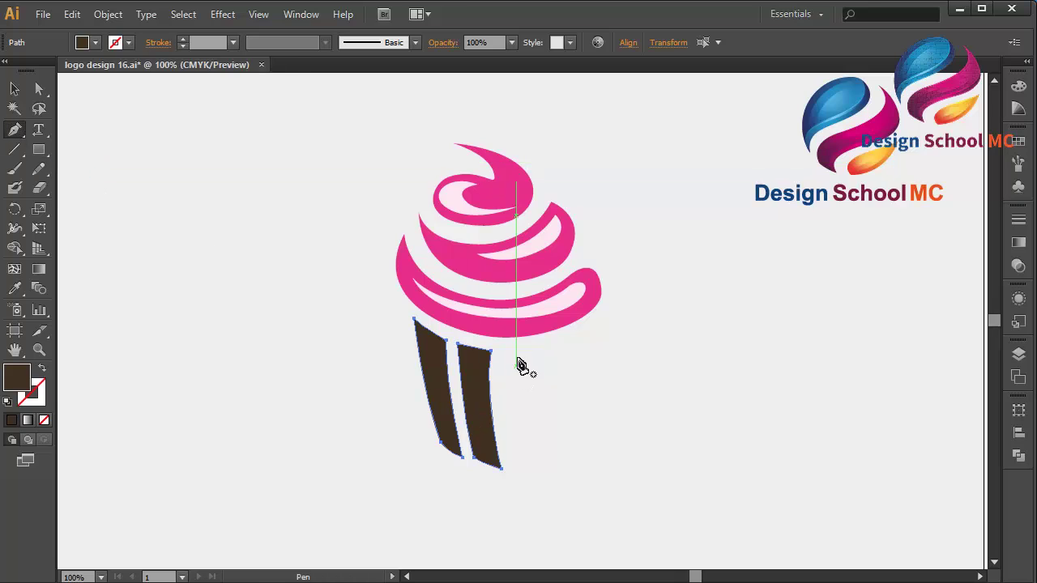
{"action": "left_click", "coordinate": [511, 350]}
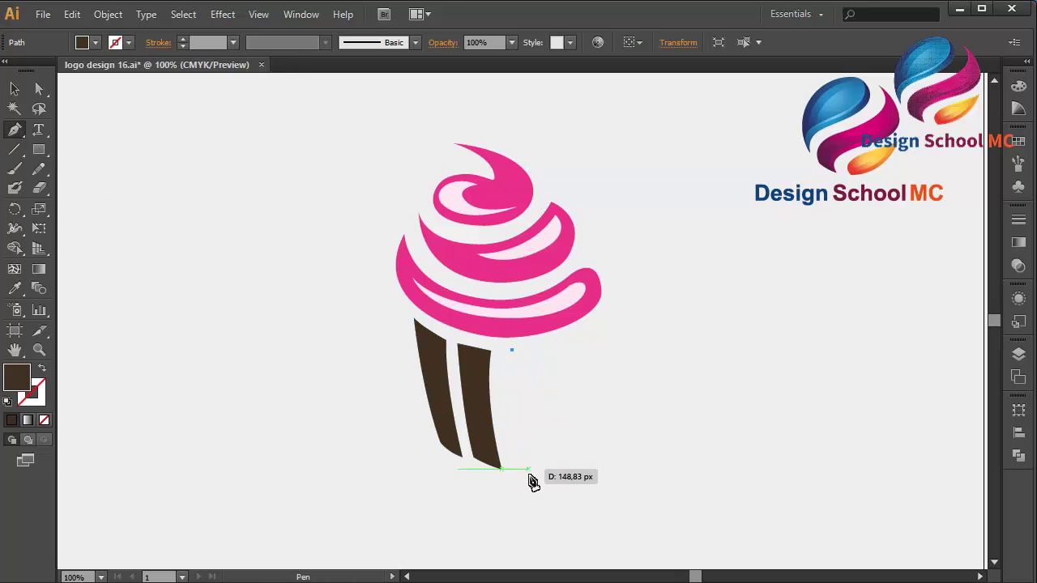
{"action": "mouse_move", "coordinate": [519, 464]}
{"action": "left_mouse_down"}
{"action": "mouse_move", "coordinate": [557, 544]}
{"action": "mouse_move", "coordinate": [533, 514]}
{"action": "left_mouse_up"}
{"action": "left_click_drag", "start_coordinate": [518, 464], "coordinate": [549, 458]}
{"action": "left_click_drag", "start_coordinate": [562, 345], "coordinate": [575, 304]}
{"action": "left_click", "coordinate": [562, 346]}
{"action": "left_click", "coordinate": [512, 350]}
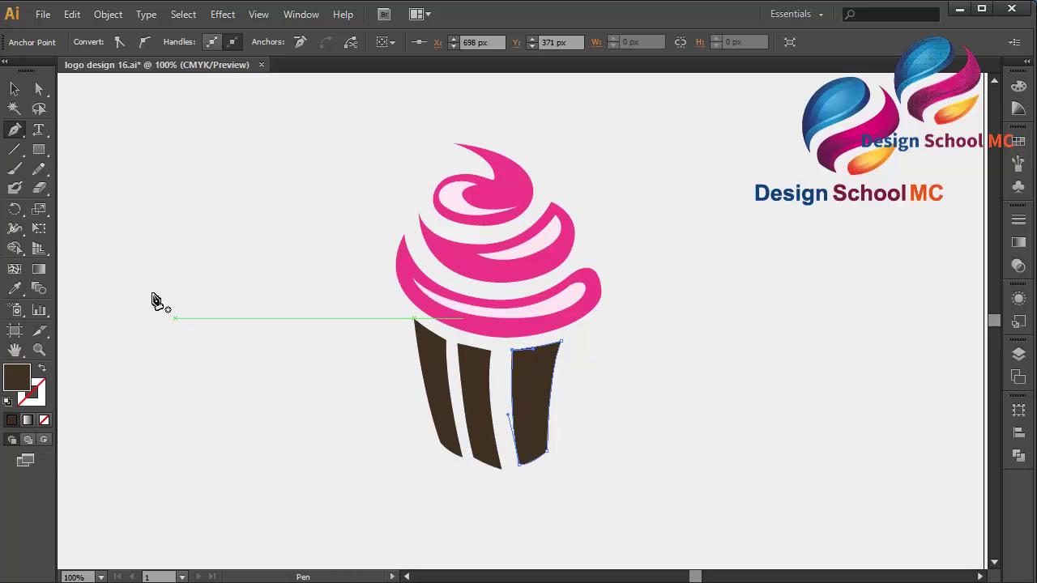
Draw a thin curved sliver stripe along the wrapper's right edge under the frosting.
{"action": "left_click", "coordinate": [591, 329]}
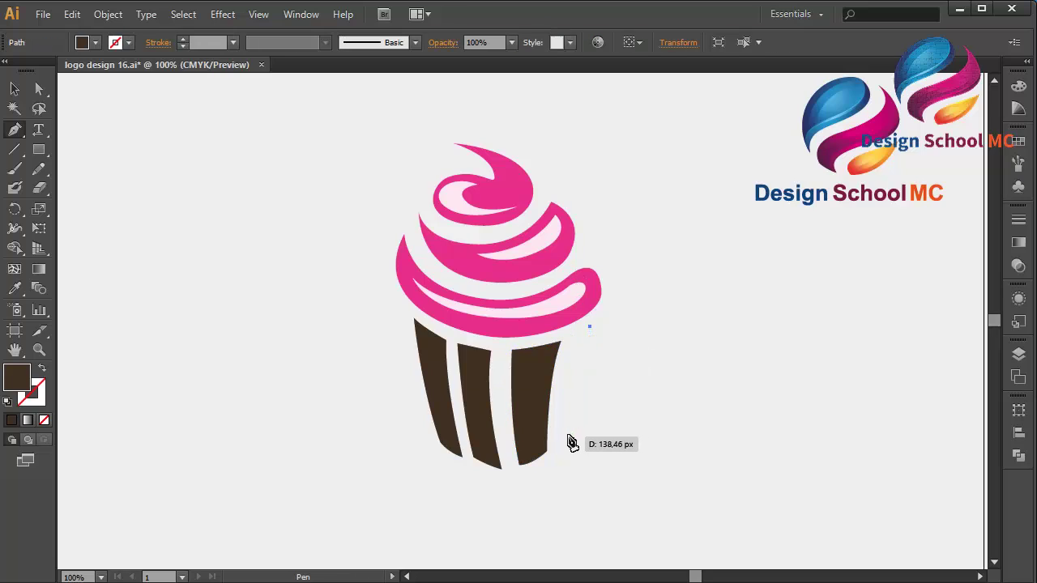
{"action": "left_click", "coordinate": [567, 478]}
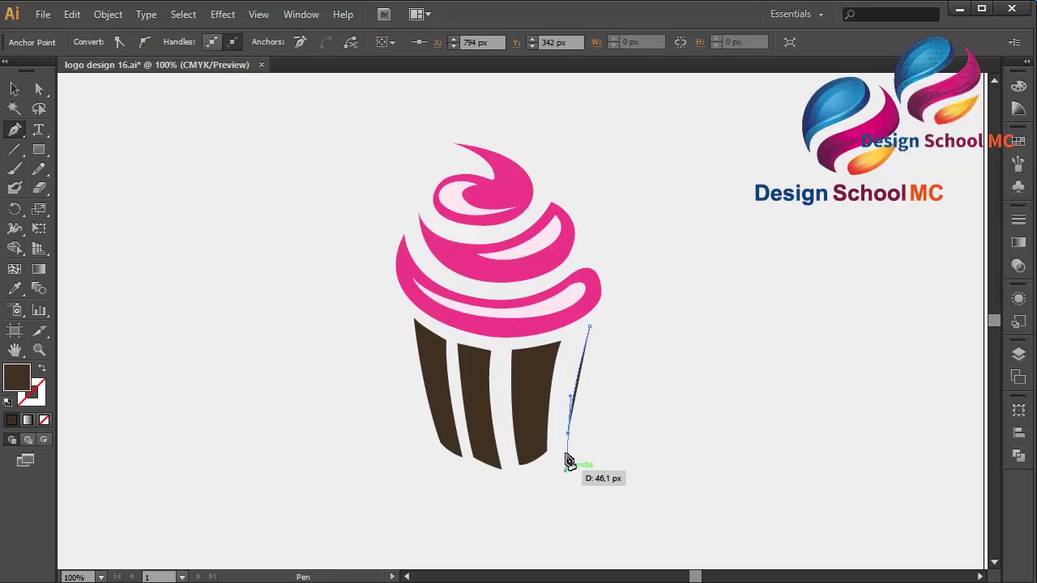
{"action": "mouse_move", "coordinate": [567, 439]}
{"action": "left_mouse_down"}
{"action": "mouse_move", "coordinate": [574, 337]}
{"action": "mouse_move", "coordinate": [567, 450]}
{"action": "mouse_move", "coordinate": [559, 446]}
{"action": "left_mouse_up"}
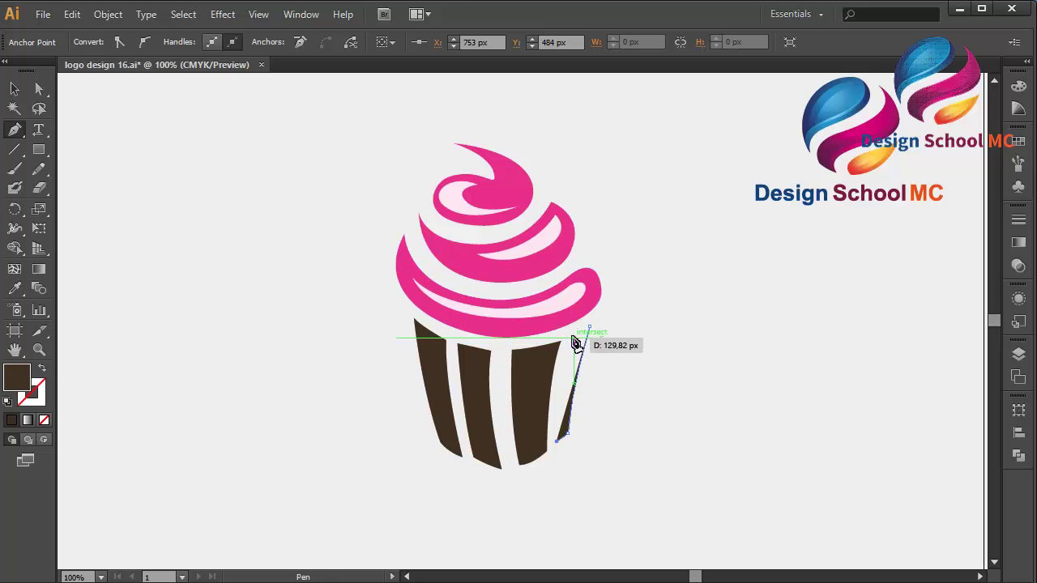
{"action": "left_click_drag", "start_coordinate": [589, 329], "coordinate": [586, 298]}
{"action": "left_click_drag", "start_coordinate": [587, 350], "coordinate": [594, 340]}
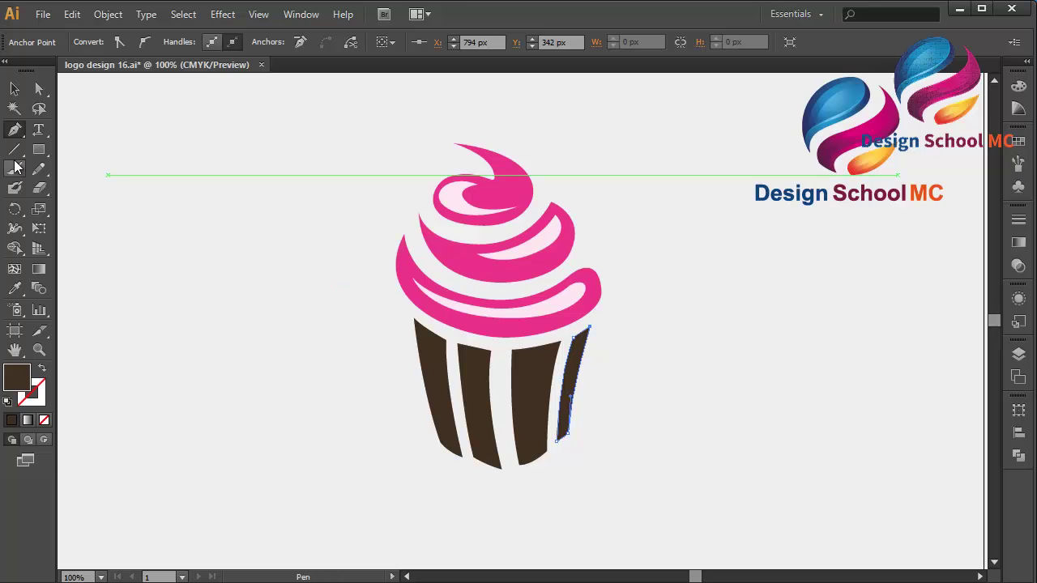
{"action": "left_click", "coordinate": [39, 88]}
{"action": "left_click", "coordinate": [178, 265]}
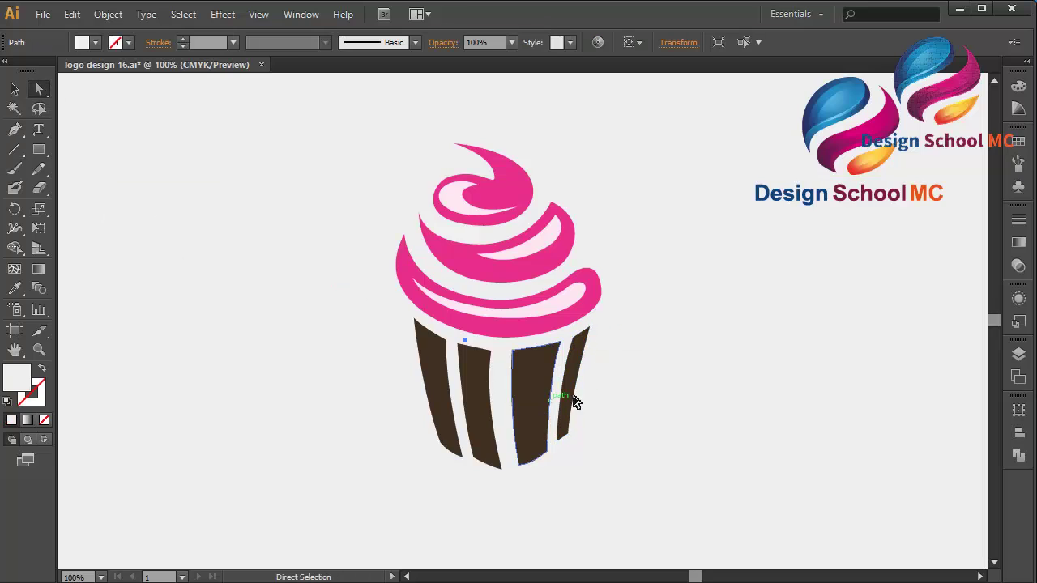
Group the four brown stripes, nudge the group left and tilt it about one degree.
{"action": "left_click", "coordinate": [15, 88]}
{"action": "left_click", "coordinate": [440, 408]}
{"action": "left_click", "coordinate": [481, 407], "text": "shift"}
{"action": "left_click", "coordinate": [545, 403], "text": "shift"}
{"action": "left_click", "coordinate": [573, 380], "text": "shift"}
{"action": "right_click", "coordinate": [573, 380]}
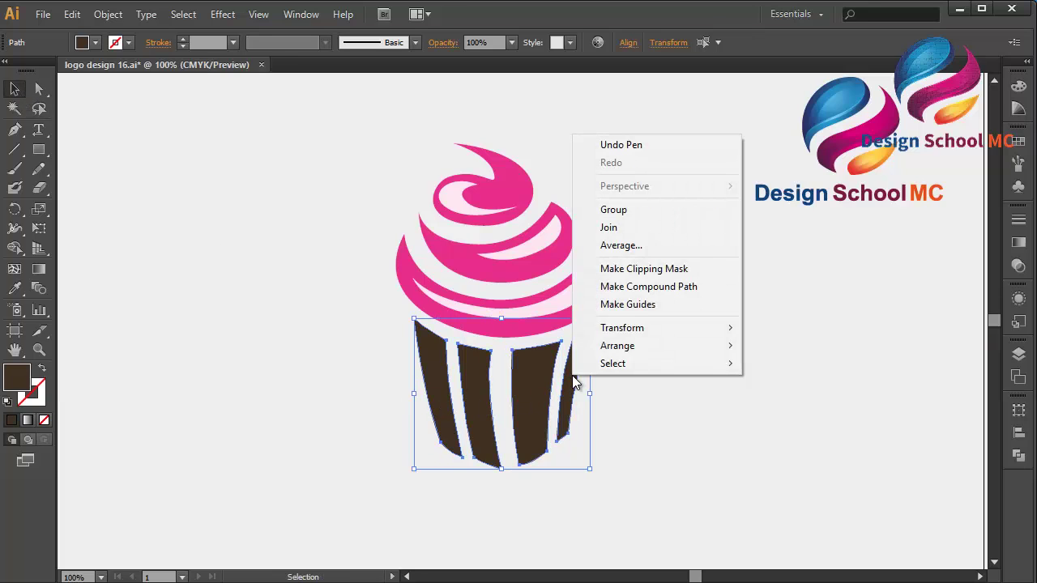
{"action": "left_click", "coordinate": [676, 211]}
{"action": "key", "text": "Left"}
{"action": "key", "text": "Left"}
{"action": "key", "text": "Left"}
{"action": "key", "text": "Left"}
{"action": "key", "text": "Left"}
{"action": "key", "text": "Left"}
{"action": "key", "text": "Left"}
{"action": "key", "text": "Left"}
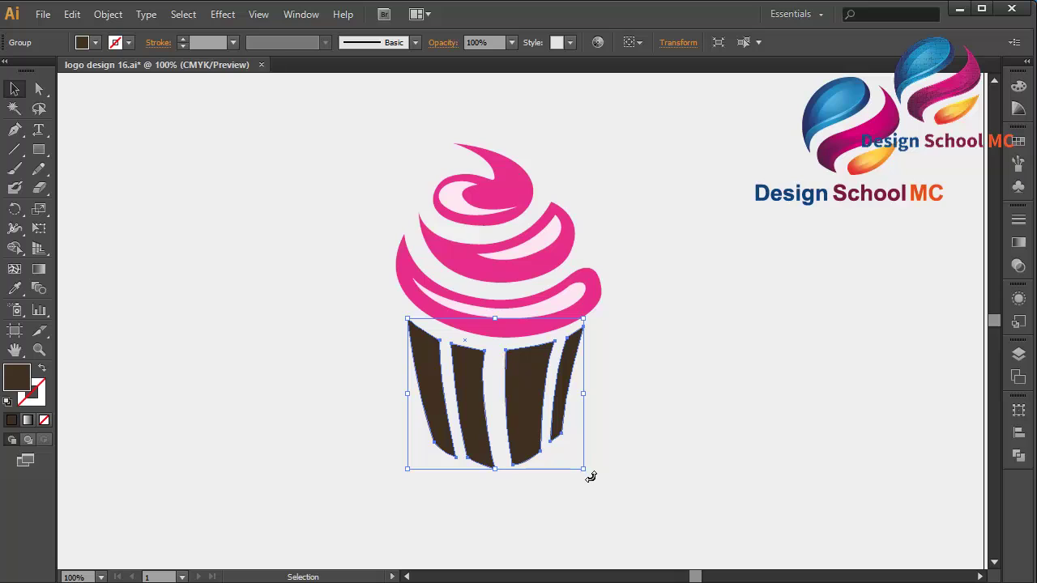
{"action": "left_click_drag", "start_coordinate": [592, 477], "coordinate": [594, 483]}
Nudge one brown stripe inside the group slightly left to respace the wrapper.
{"action": "left_click", "coordinate": [621, 449]}
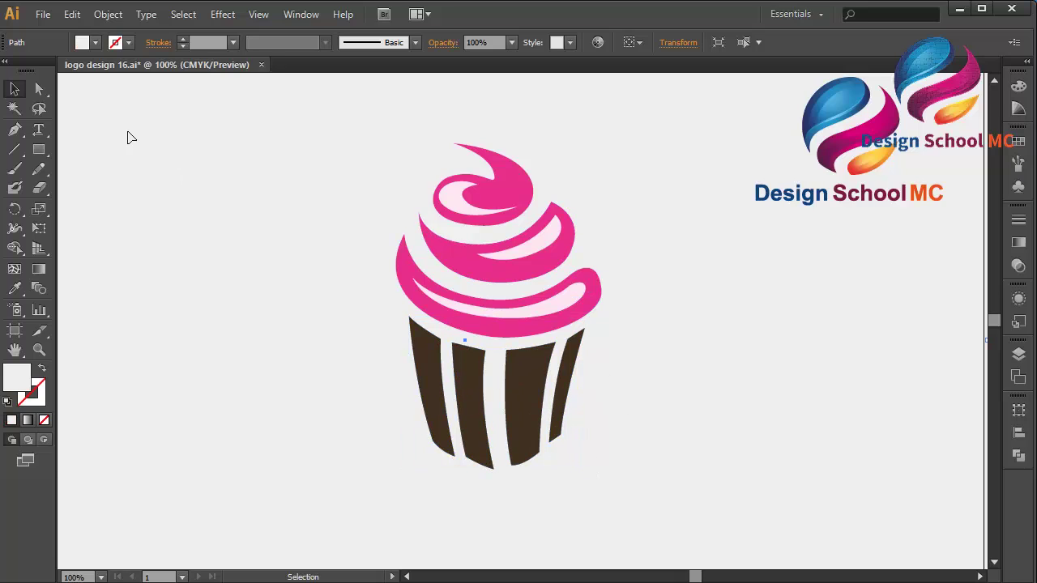
{"action": "left_click", "coordinate": [540, 459]}
{"action": "left_click", "coordinate": [384, 362]}
{"action": "left_click", "coordinate": [40, 89]}
{"action": "left_click", "coordinate": [46, 90]}
{"action": "left_click", "coordinate": [69, 90]}
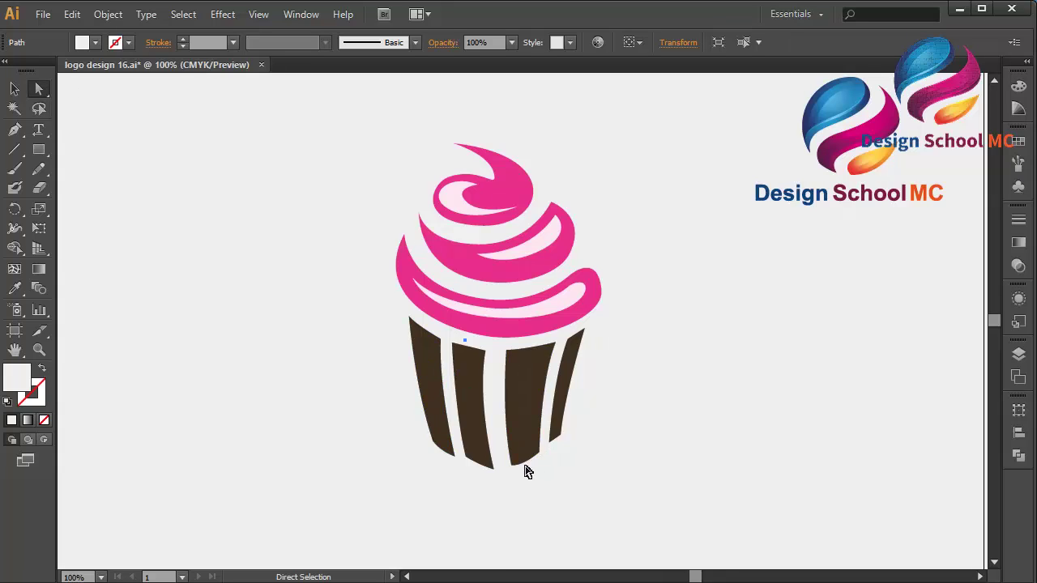
{"action": "left_click", "coordinate": [520, 447]}
{"action": "key", "text": "Left"}
{"action": "key", "text": "Left"}
{"action": "key", "text": "Left"}
{"action": "key", "text": "Left"}
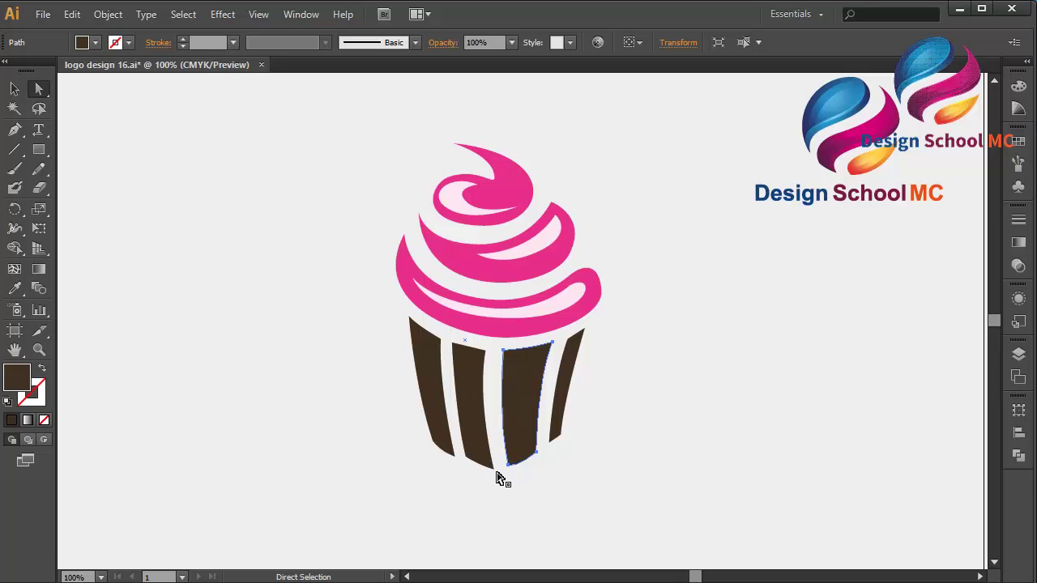
Drag the bottom anchors of the left and middle stripes to round the cupcake base.
{"action": "left_click", "coordinate": [496, 472]}
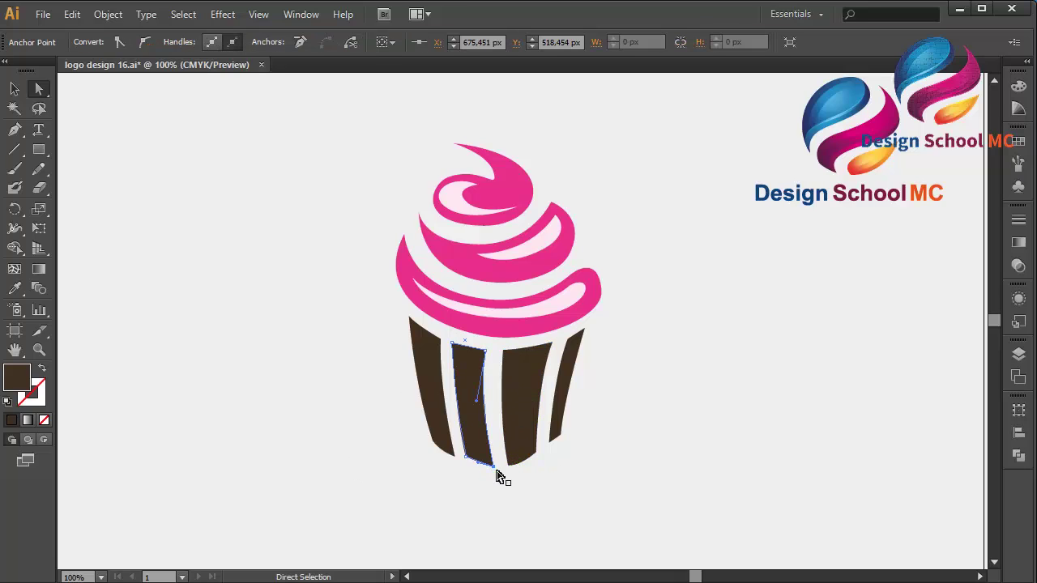
{"action": "left_click_drag", "start_coordinate": [458, 465], "coordinate": [454, 464]}
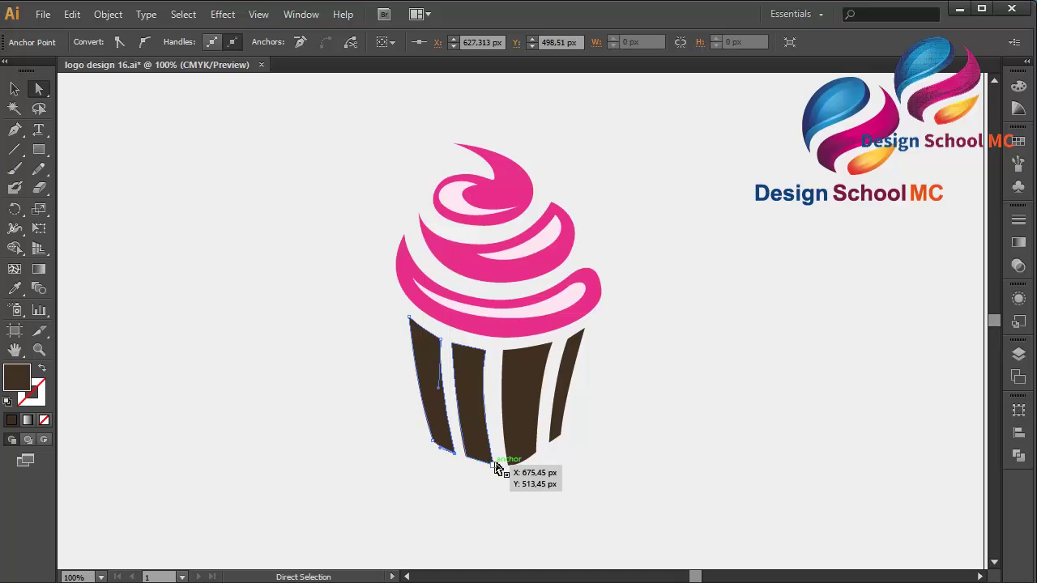
{"action": "left_click_drag", "start_coordinate": [515, 469], "coordinate": [556, 446]}
{"action": "left_click", "coordinate": [611, 484]}
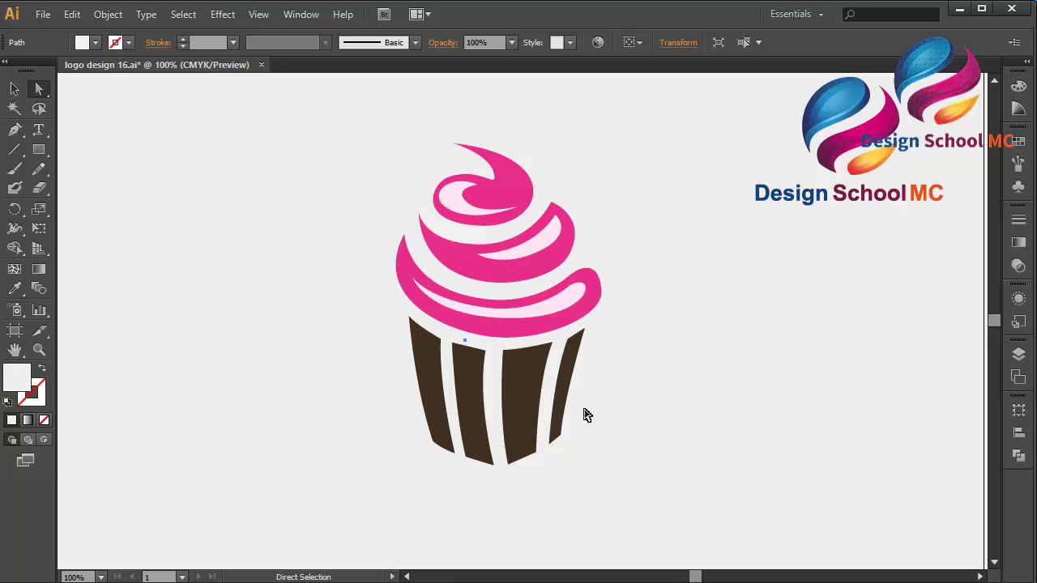
Group the three pink frosting swirls, their pale pink highlights and the brown stripes into one cupcake.
{"action": "left_click", "coordinate": [14, 89]}
{"action": "left_click", "coordinate": [484, 193]}
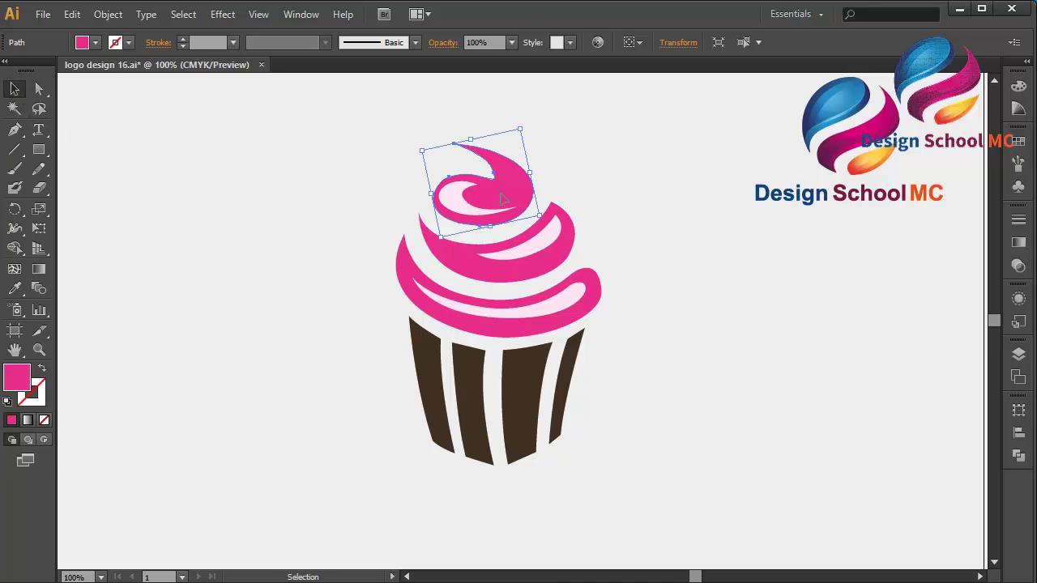
{"action": "left_click", "coordinate": [458, 201], "text": "shift"}
{"action": "left_click", "coordinate": [525, 253], "text": "shift"}
{"action": "left_click", "coordinate": [538, 272], "text": "shift"}
{"action": "left_click", "coordinate": [558, 296], "text": "shift"}
{"action": "left_click", "coordinate": [565, 323], "text": "shift"}
{"action": "left_click", "coordinate": [568, 353], "text": "shift"}
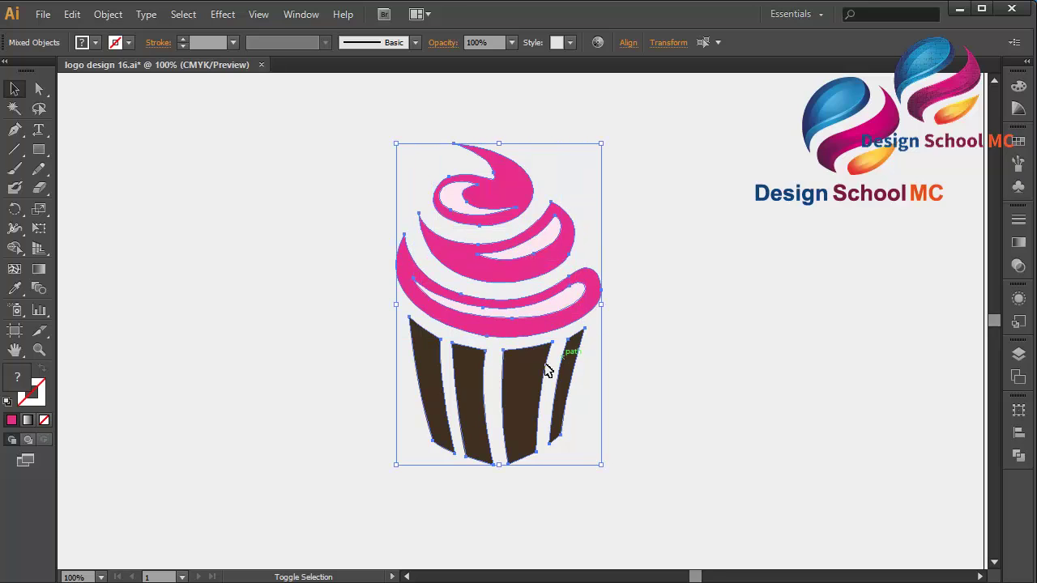
{"action": "right_click", "coordinate": [522, 393]}
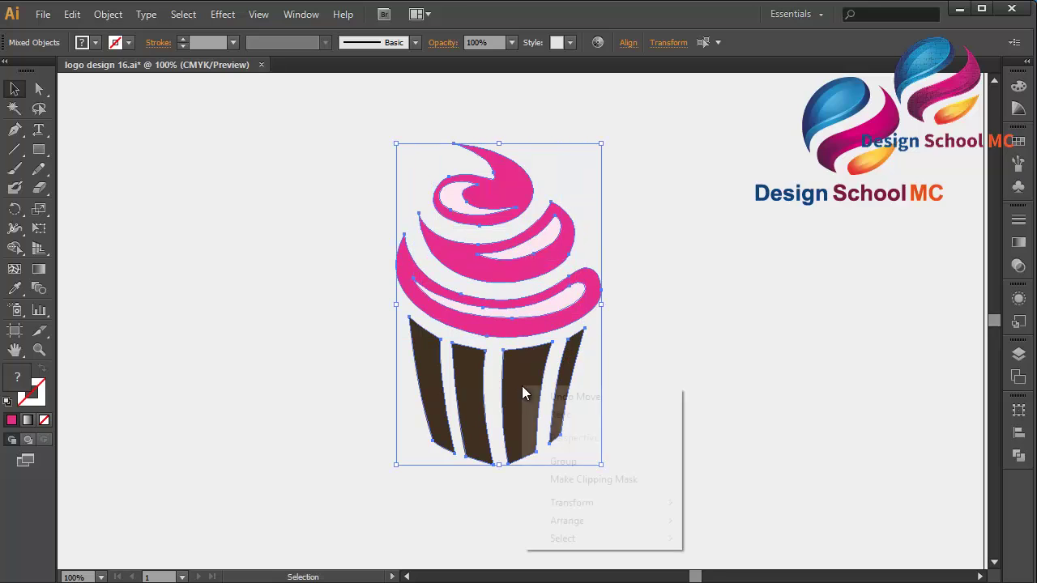
{"action": "left_click", "coordinate": [582, 463]}
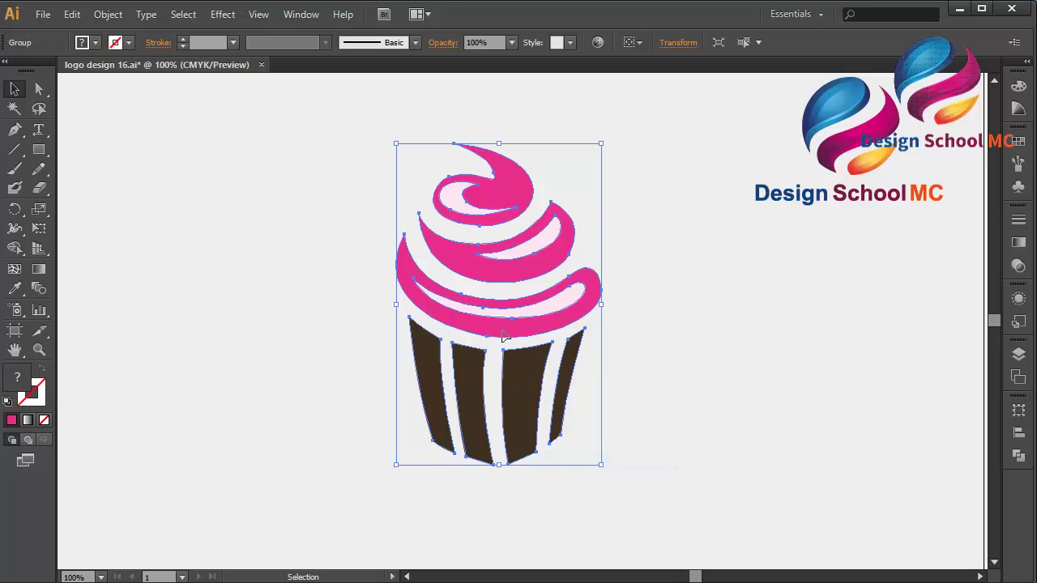
{"action": "key", "text": "ctrl+minus"}
{"action": "key", "text": "ctrl+minus"}
Stretch the cupcake group taller and position it near the artboard centre beside the Design School MC logo.
{"action": "left_click", "coordinate": [514, 396], "text": "shift"}
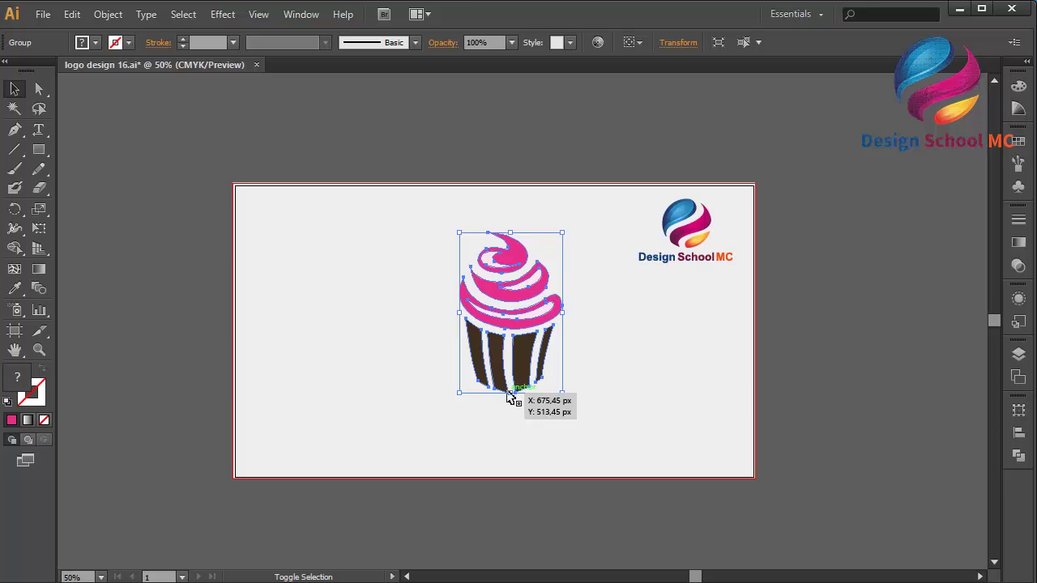
{"action": "left_click_drag", "start_coordinate": [513, 396], "coordinate": [510, 475]}
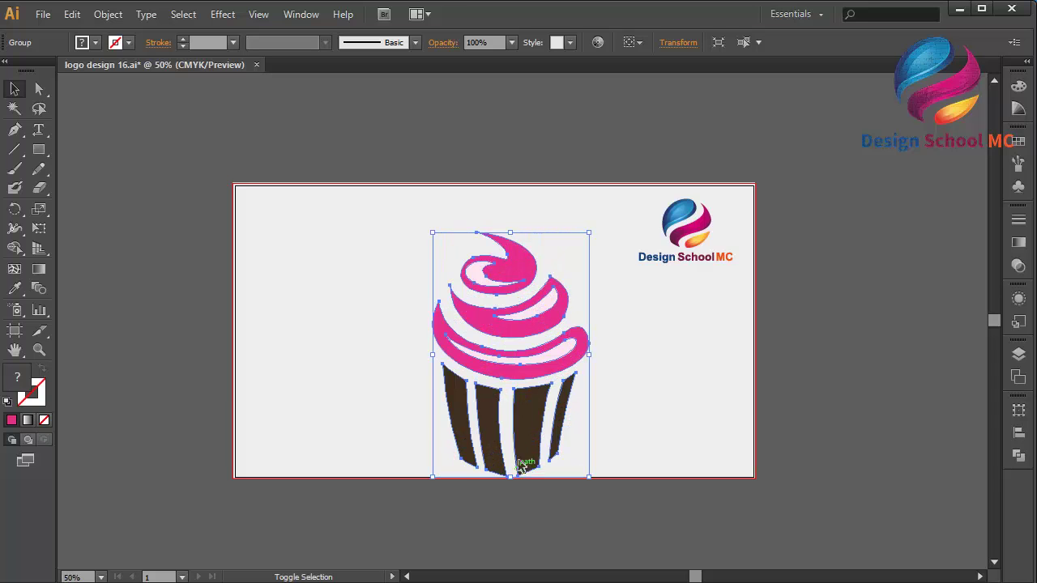
{"action": "left_click_drag", "start_coordinate": [528, 438], "coordinate": [502, 411]}
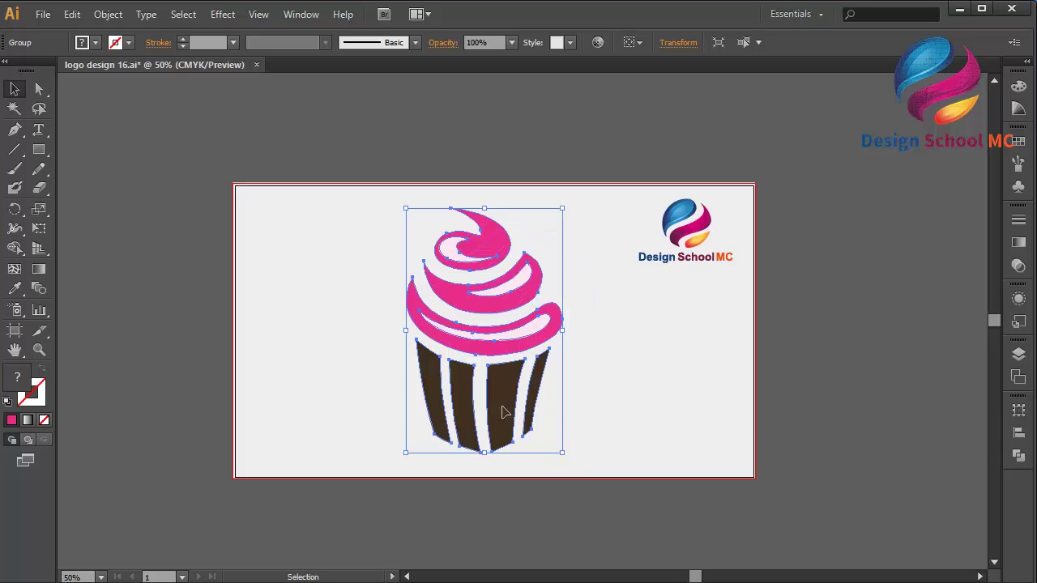
{"action": "key", "text": "ctrl+minus"}
{"action": "key", "text": "ctrl+minus"}
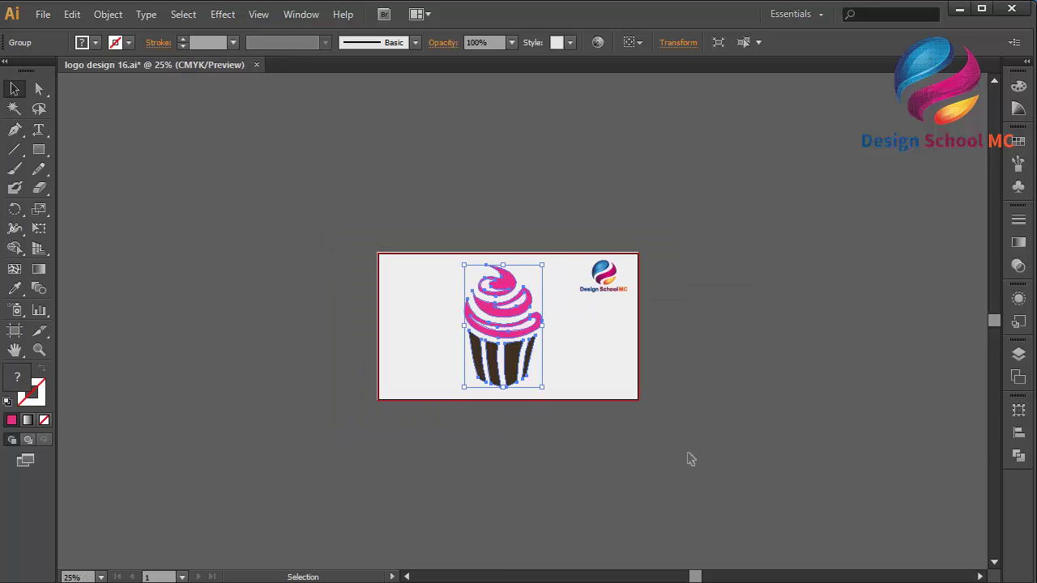
{"action": "key", "text": "Right"}
{"action": "key", "text": "Right"}
{"action": "key", "text": "Right"}
{"action": "key", "text": "Right"}
{"action": "key", "text": "Right"}
{"action": "key", "text": "Right"}
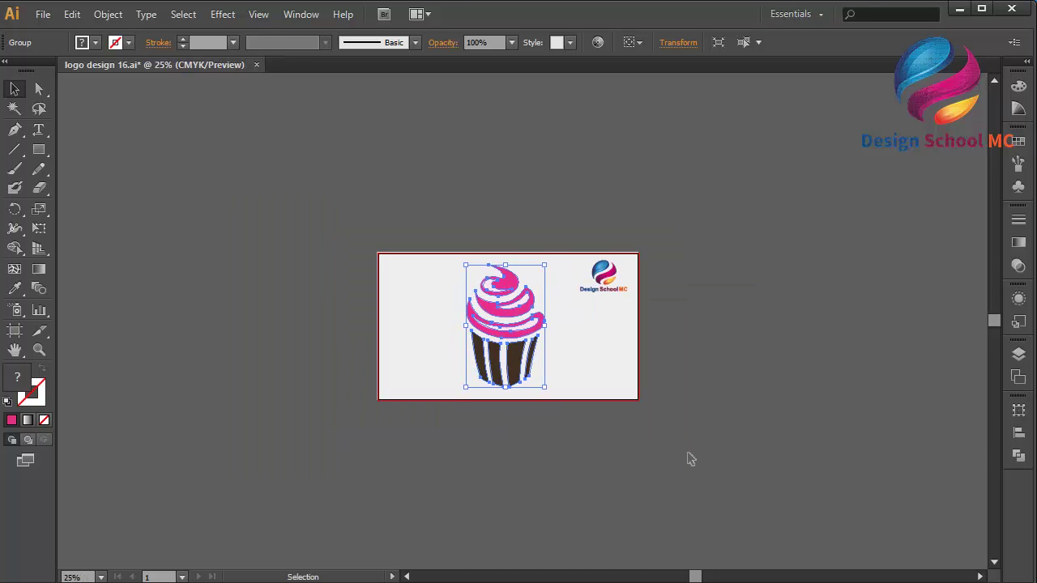
{"action": "key", "text": "Right"}
{"action": "key", "text": "Right"}
{"action": "key", "text": "Right"}
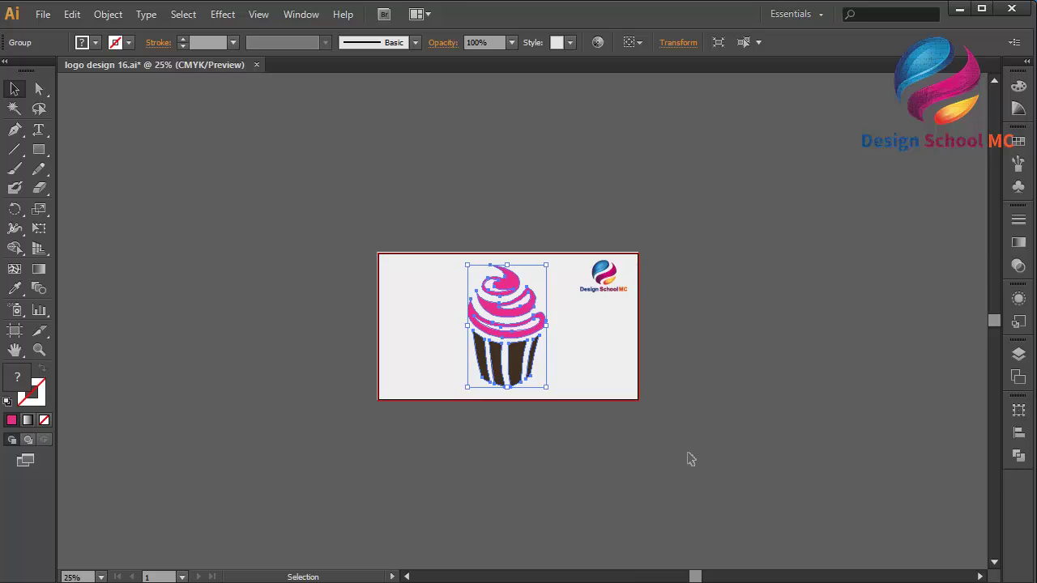
{"action": "key", "text": "Right"}
{"action": "left_click", "coordinate": [690, 459]}
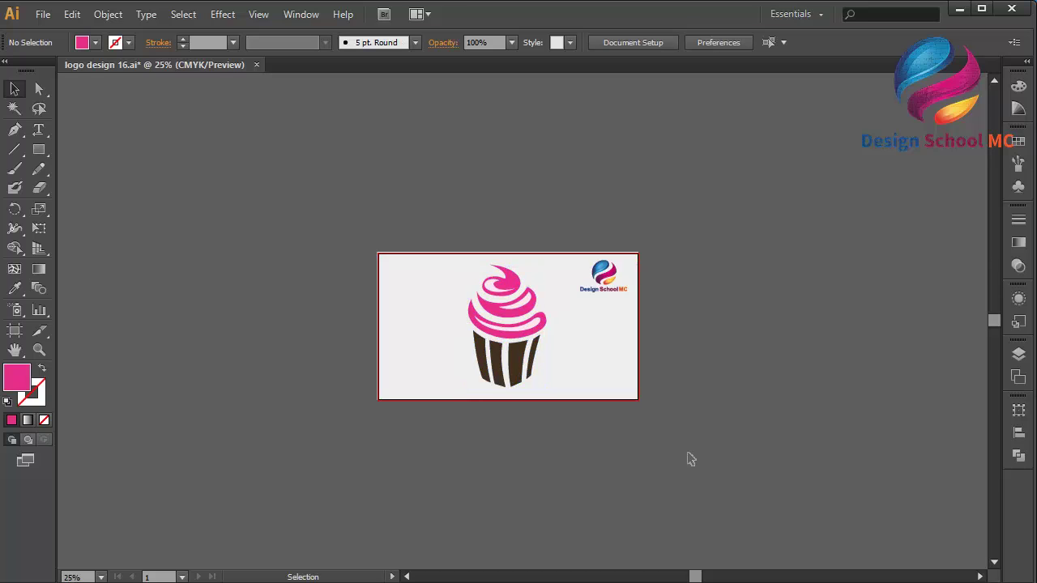